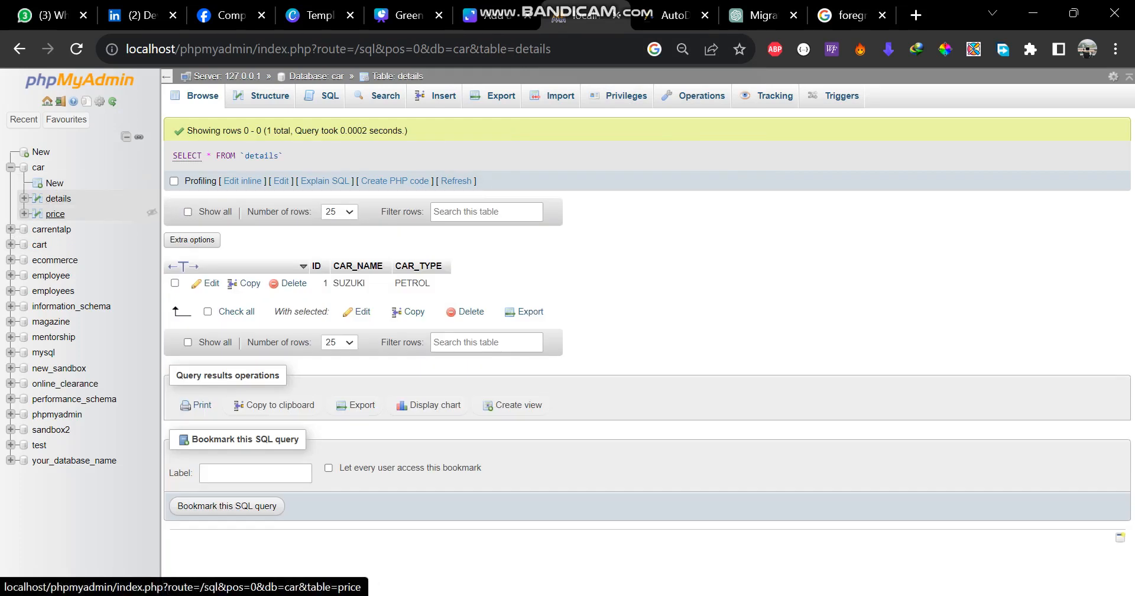
Step: Browse the contents of the price and details tables in the car database
{"action": "left_click", "coordinate": [55, 214]}
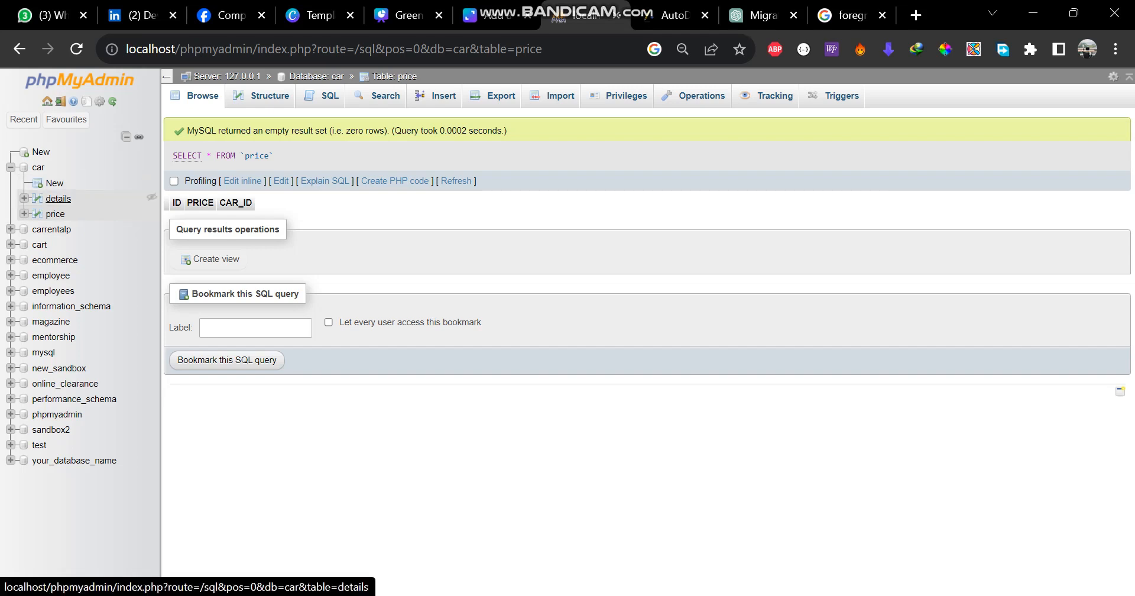
{"action": "left_click", "coordinate": [58, 198]}
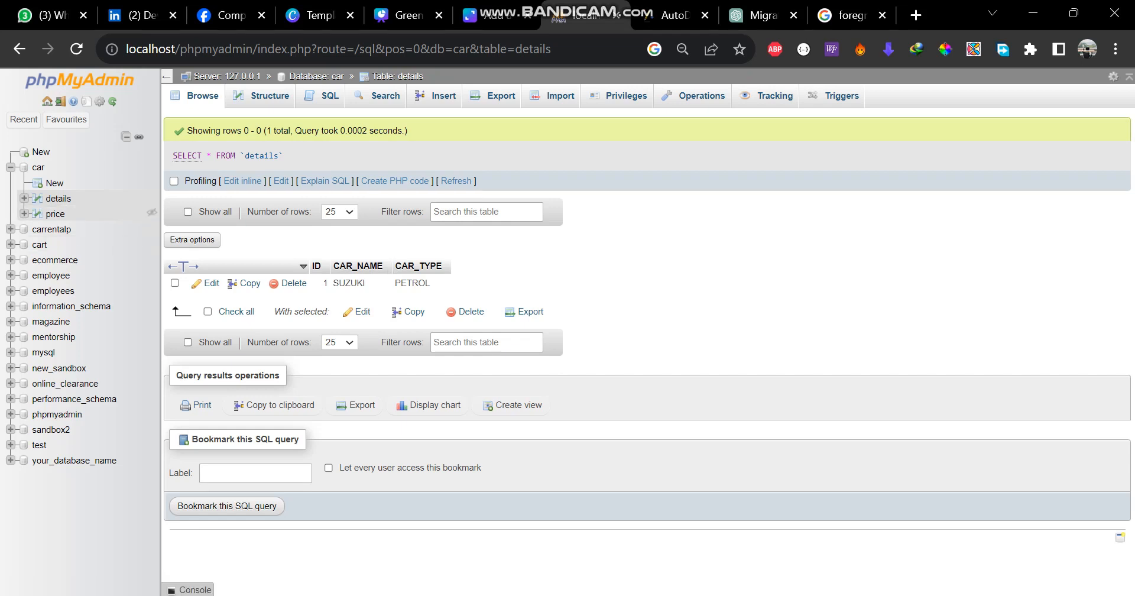
{"action": "left_click", "coordinate": [54, 214]}
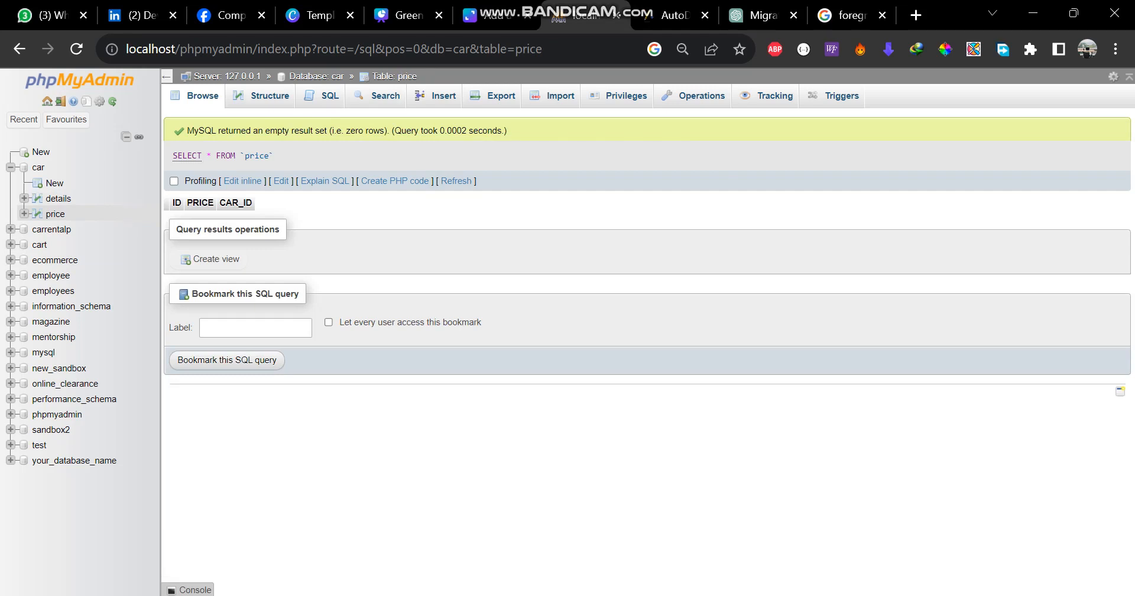
Step: Inspect the price table's structure and its foreign key constraint settings, and return to its rows
{"action": "left_click", "coordinate": [264, 95]}
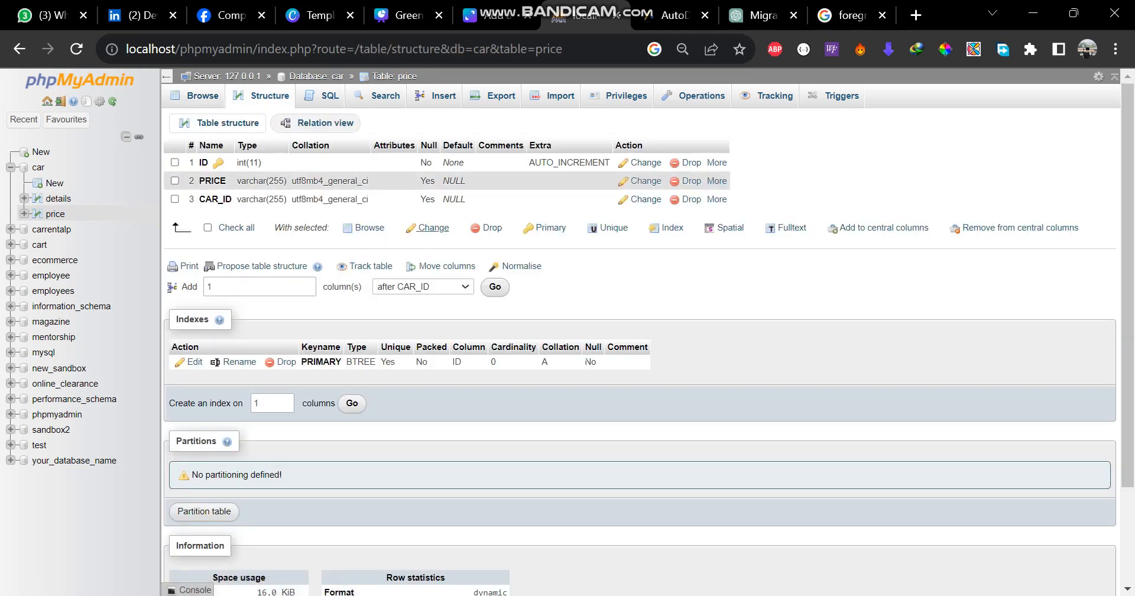
{"action": "left_click", "coordinate": [319, 122]}
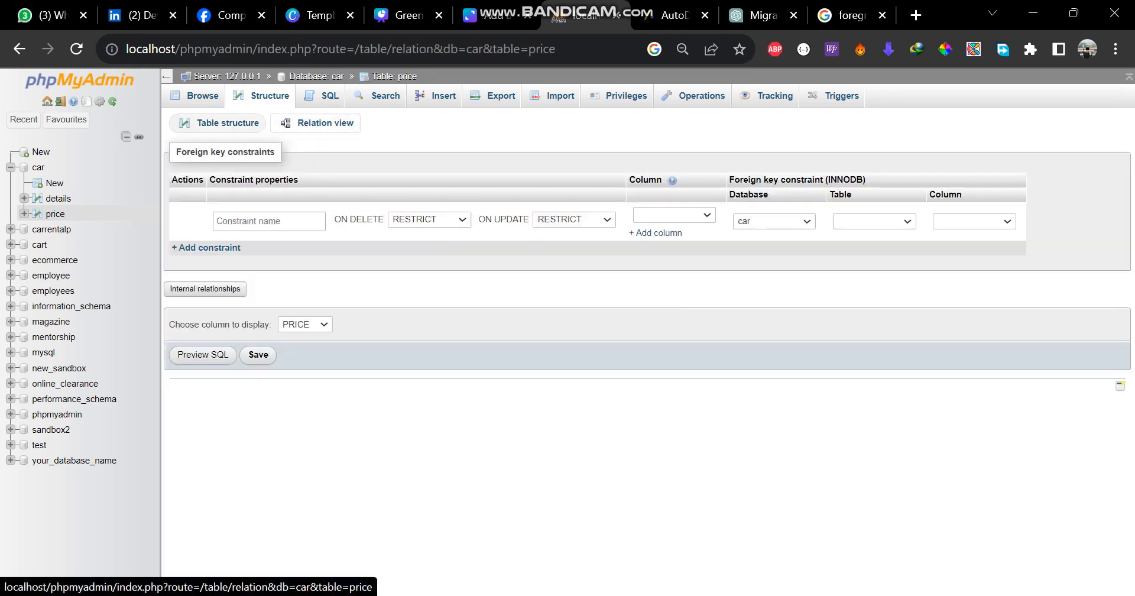
{"action": "left_click", "coordinate": [269, 220]}
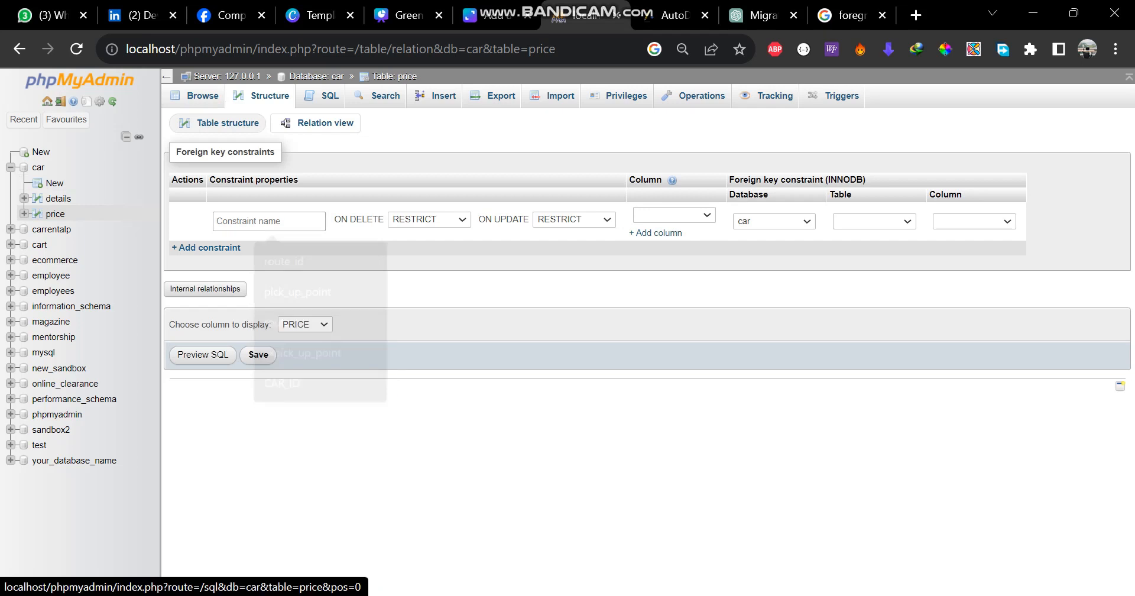
{"action": "left_click", "coordinate": [198, 96]}
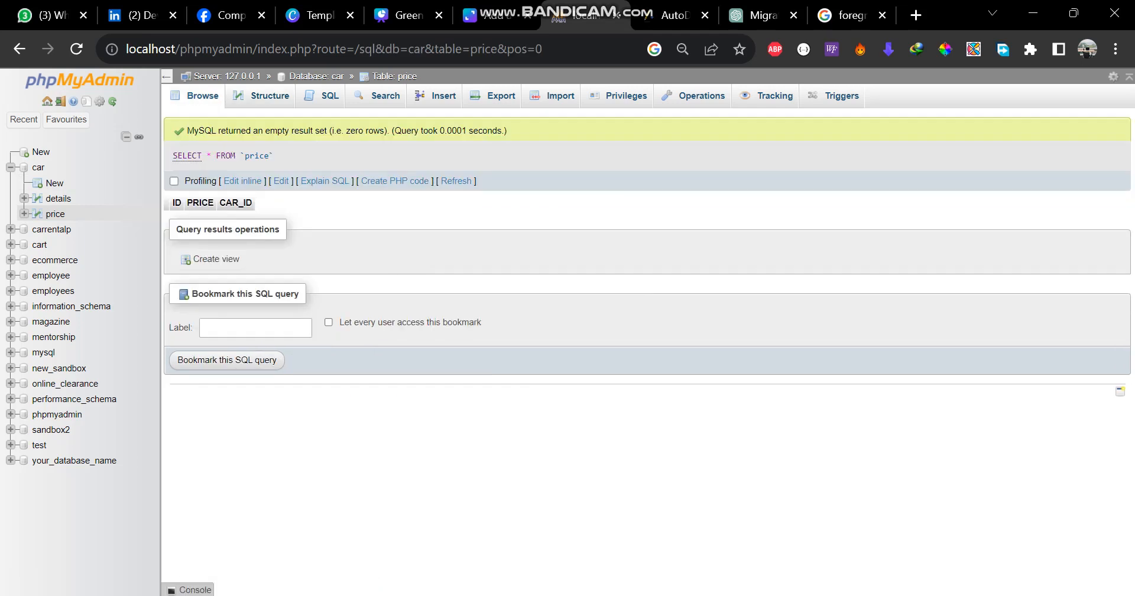
Step: Compare the CAR_ID column of the price table with the ID column of the details table
{"action": "left_click_drag", "start_coordinate": [220, 202], "coordinate": [253, 202]}
{"action": "left_click", "coordinate": [58, 198]}
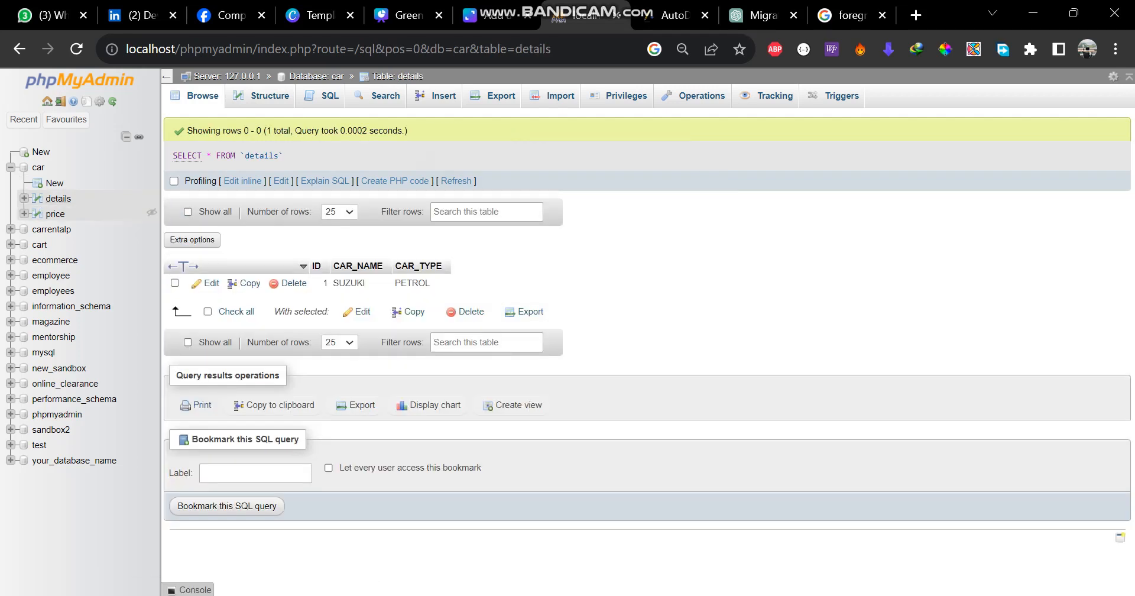
{"action": "left_click", "coordinate": [55, 213]}
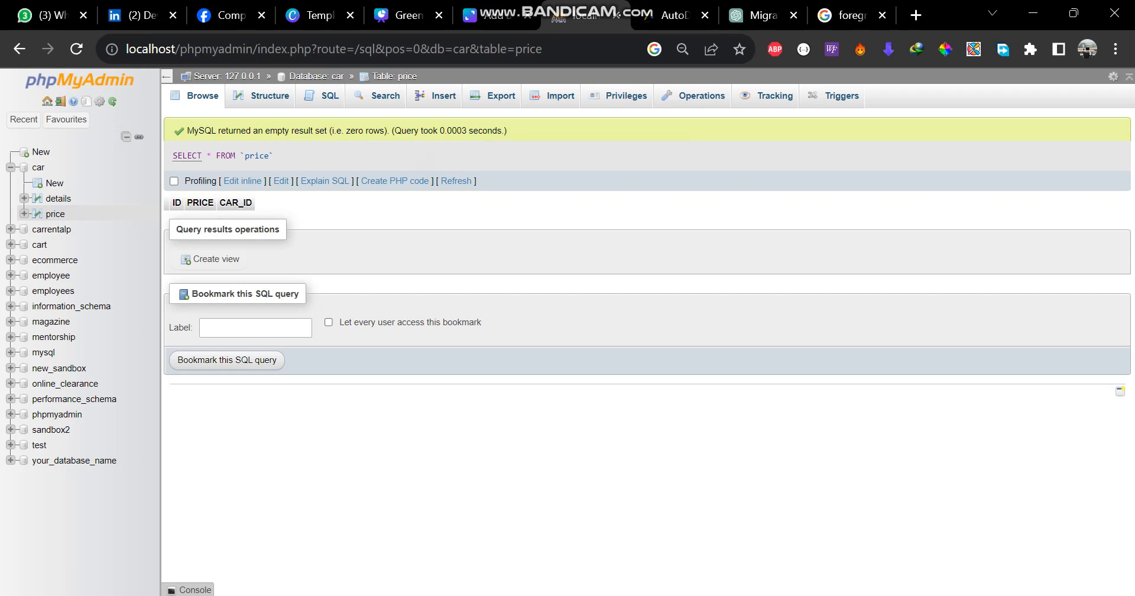
{"action": "left_click", "coordinate": [58, 198]}
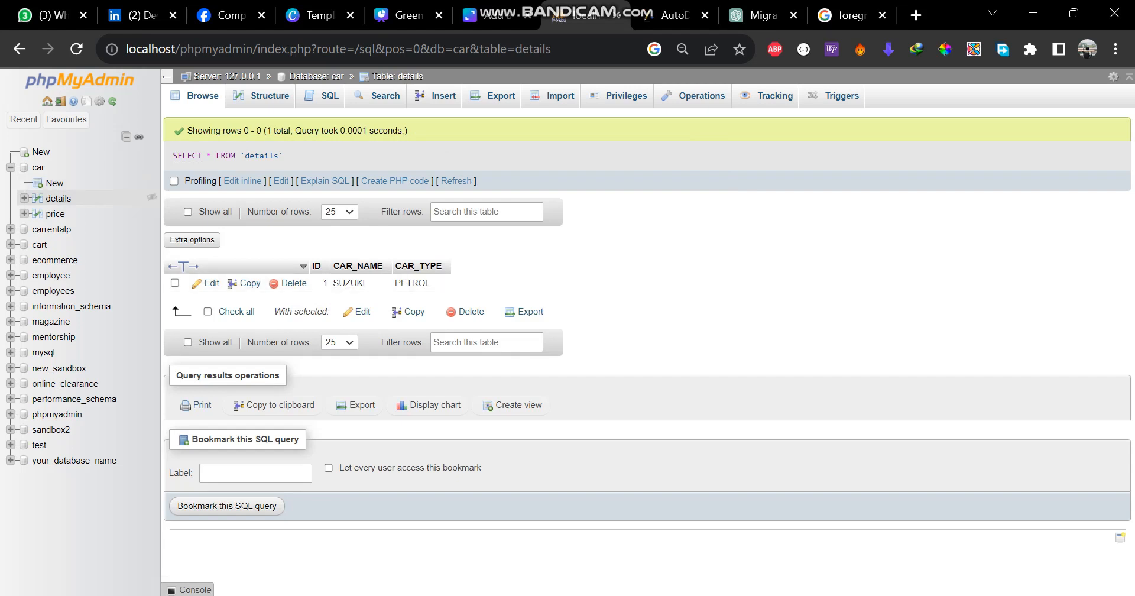
{"action": "left_click", "coordinate": [55, 214]}
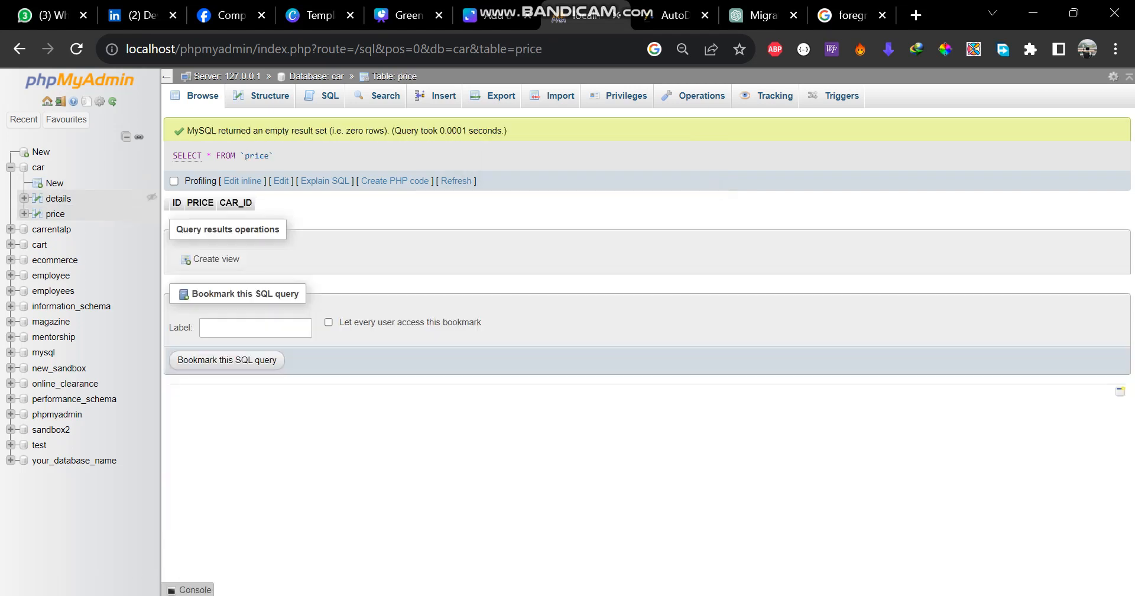
{"action": "left_click", "coordinate": [58, 198]}
{"action": "left_click", "coordinate": [55, 214]}
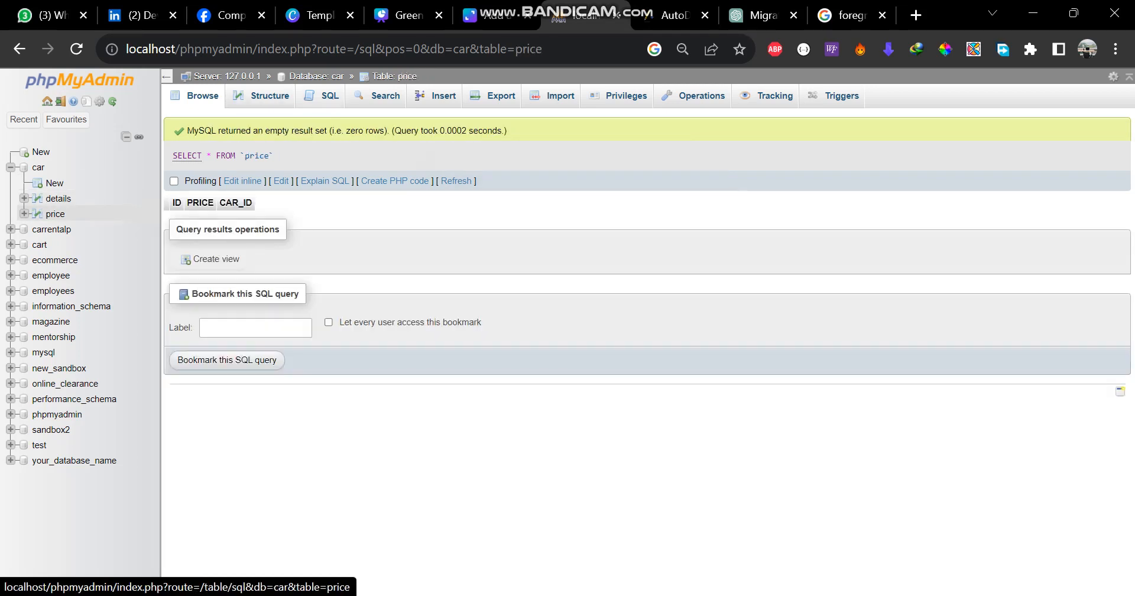
Step: Replace the price table's default SQL query with the ALTER TABLE statement for constraint fk_price copied from Notepad
{"action": "left_click", "coordinate": [325, 96]}
{"action": "left_click_drag", "start_coordinate": [349, 160], "coordinate": [208, 160]}
{"action": "key", "text": "BackSpace"}
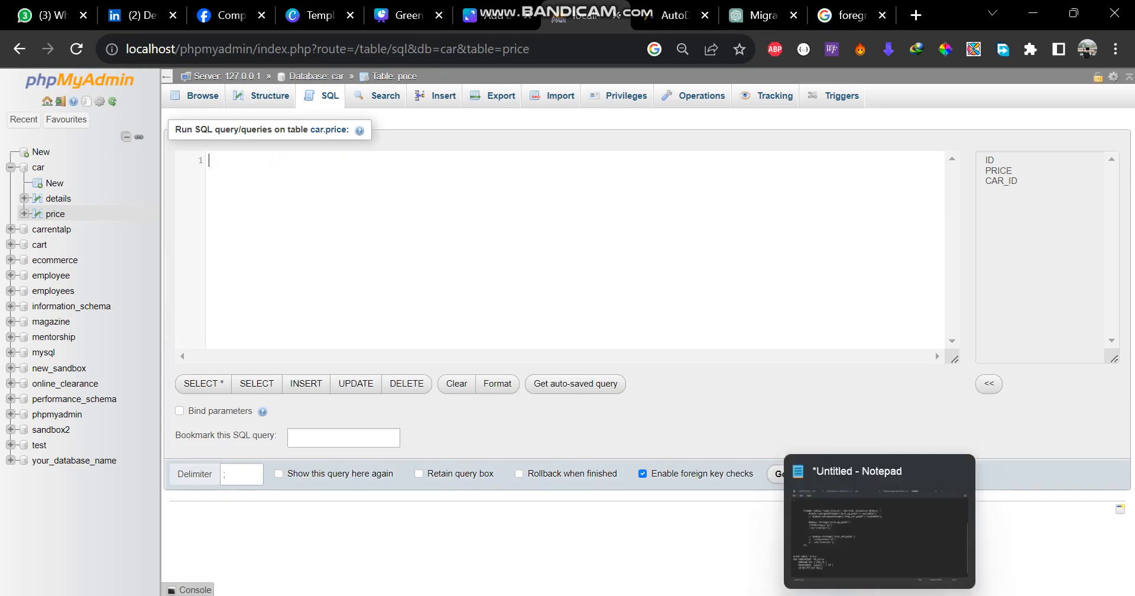
{"action": "left_click", "coordinate": [879, 520]}
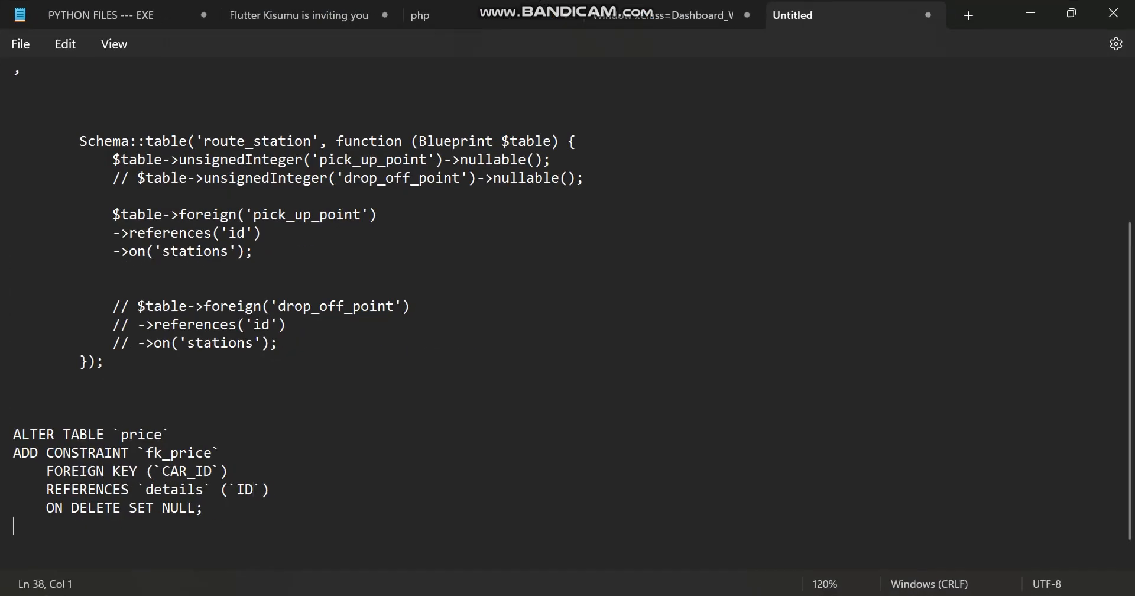
{"action": "left_click_drag", "start_coordinate": [18, 526], "coordinate": [13, 434]}
{"action": "key", "text": "ctrl+c"}
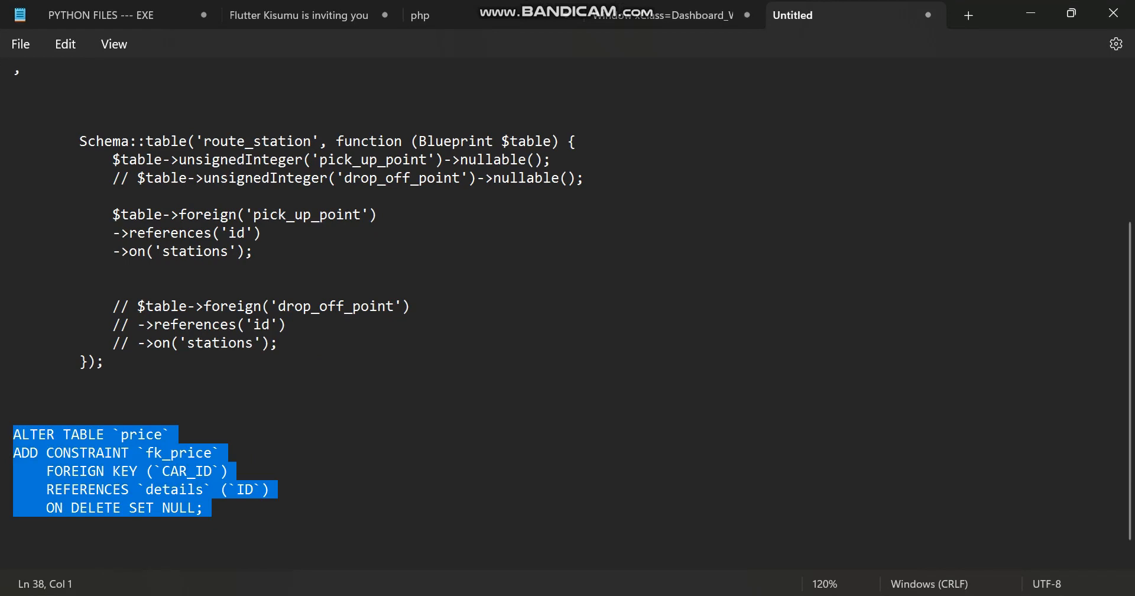
{"action": "left_click", "coordinate": [1030, 13]}
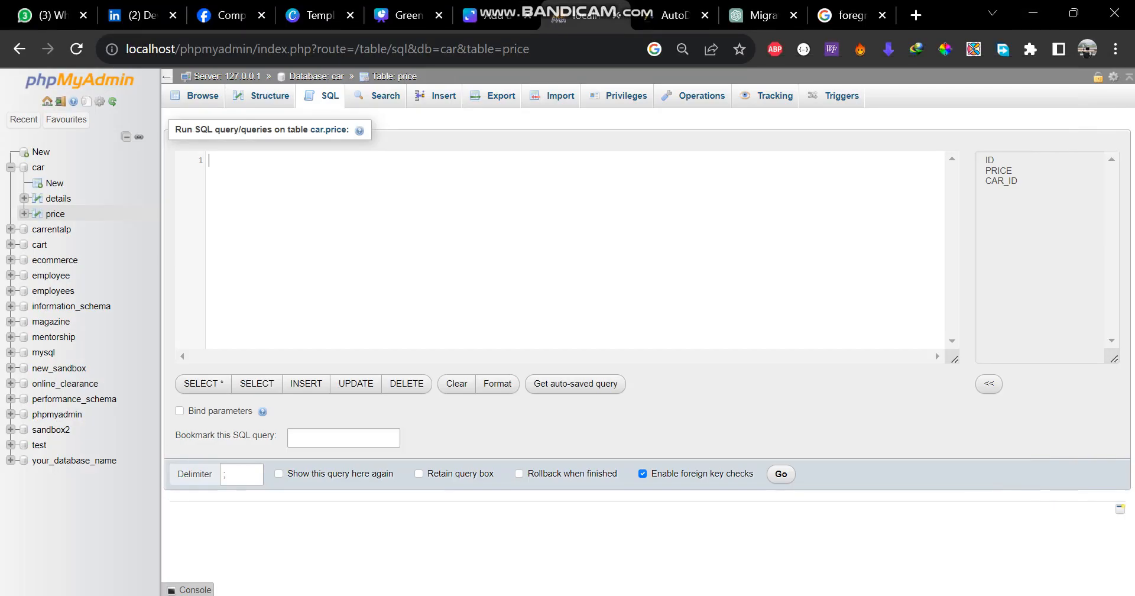
{"action": "key", "text": "ctrl+v"}
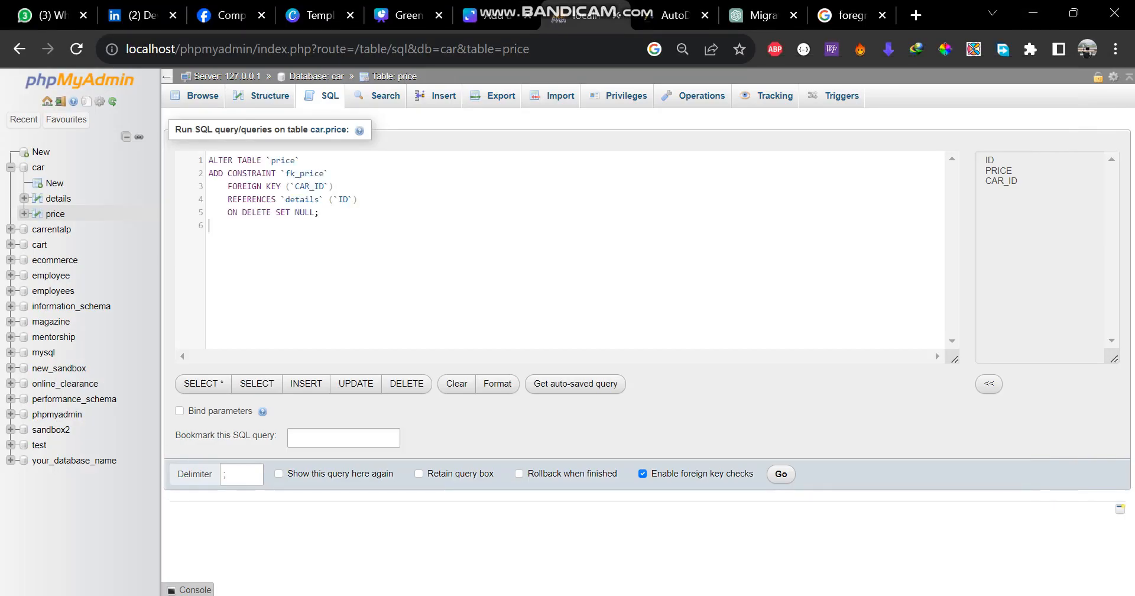
Step: Review the query's table name, constraint name fk_price, foreign key CAR_ID and referenced details ID column, keeping the query page open
{"action": "double_click", "coordinate": [283, 159]}
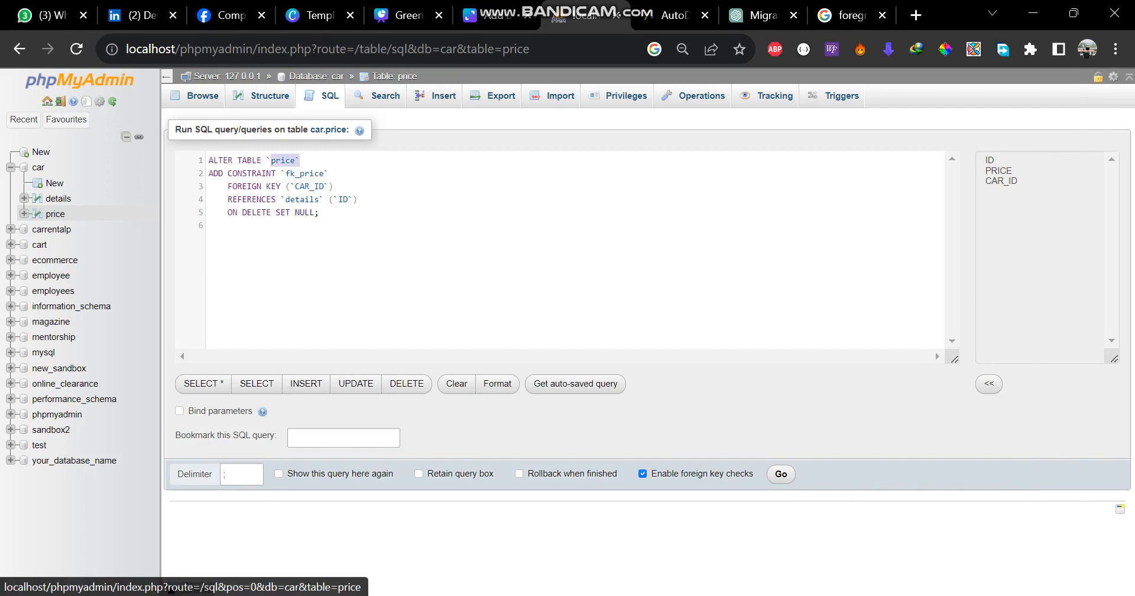
{"action": "left_click_drag", "start_coordinate": [285, 173], "coordinate": [324, 173]}
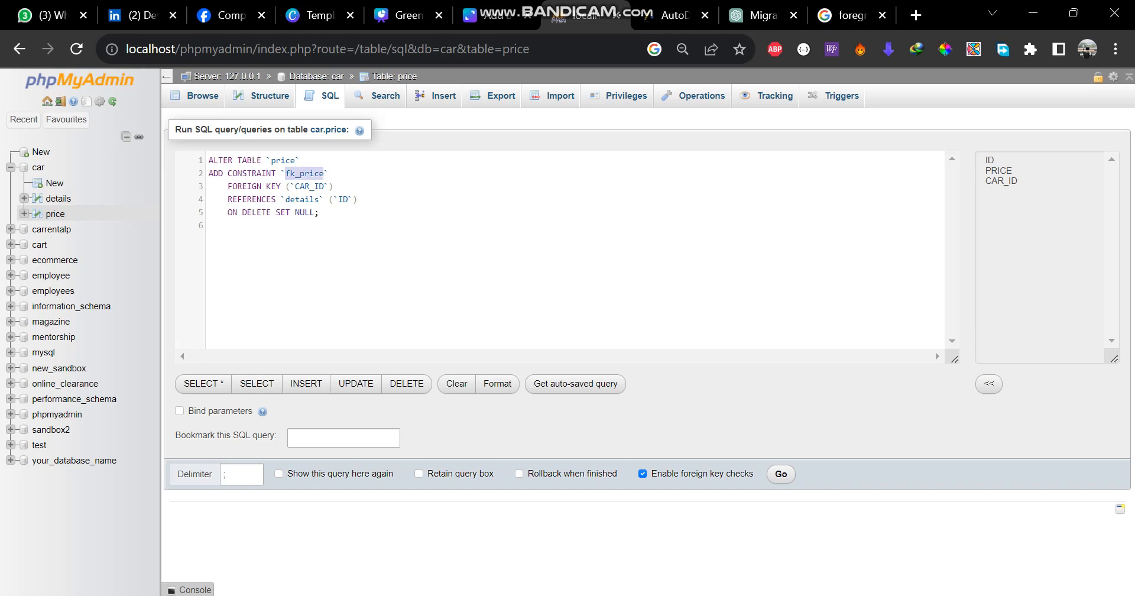
{"action": "left_click_drag", "start_coordinate": [295, 187], "coordinate": [324, 186]}
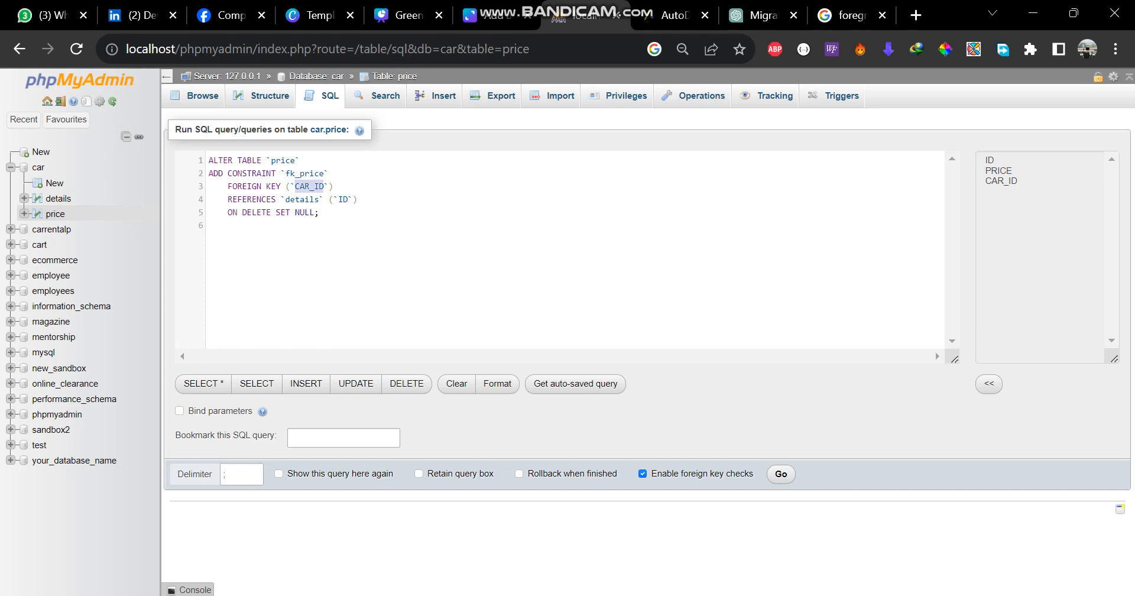
{"action": "left_click_drag", "start_coordinate": [334, 186], "coordinate": [223, 186]}
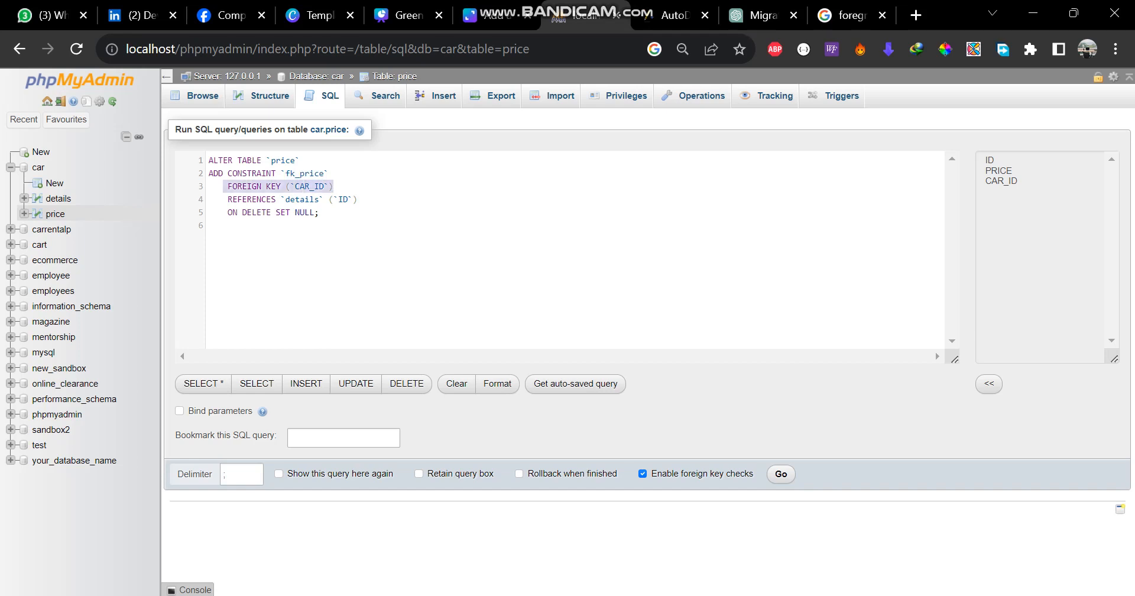
{"action": "left_click", "coordinate": [322, 95]}
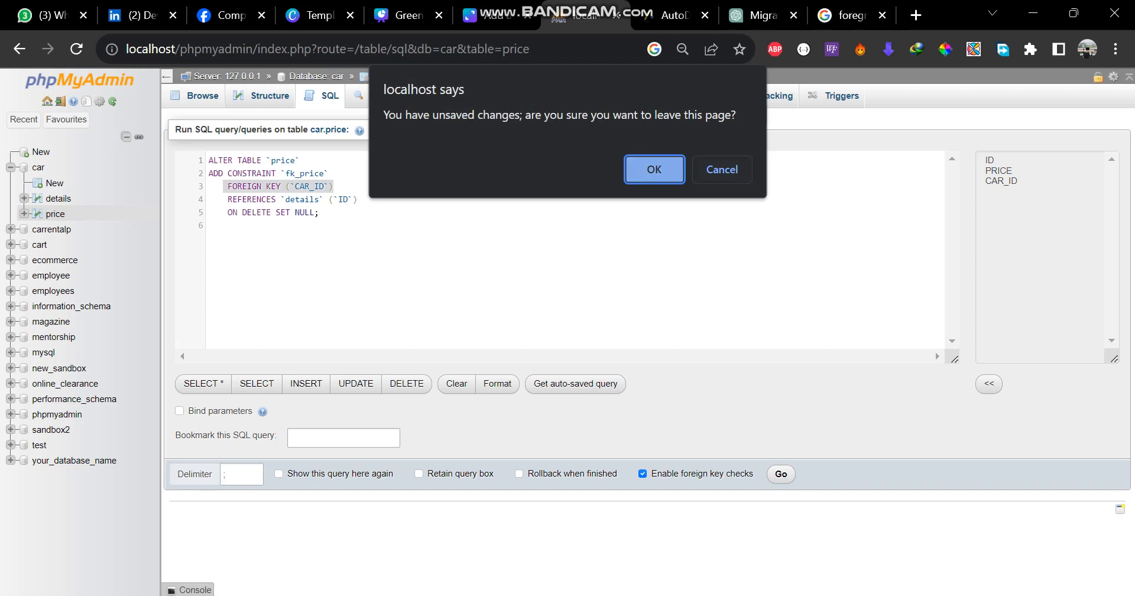
{"action": "left_click", "coordinate": [721, 169]}
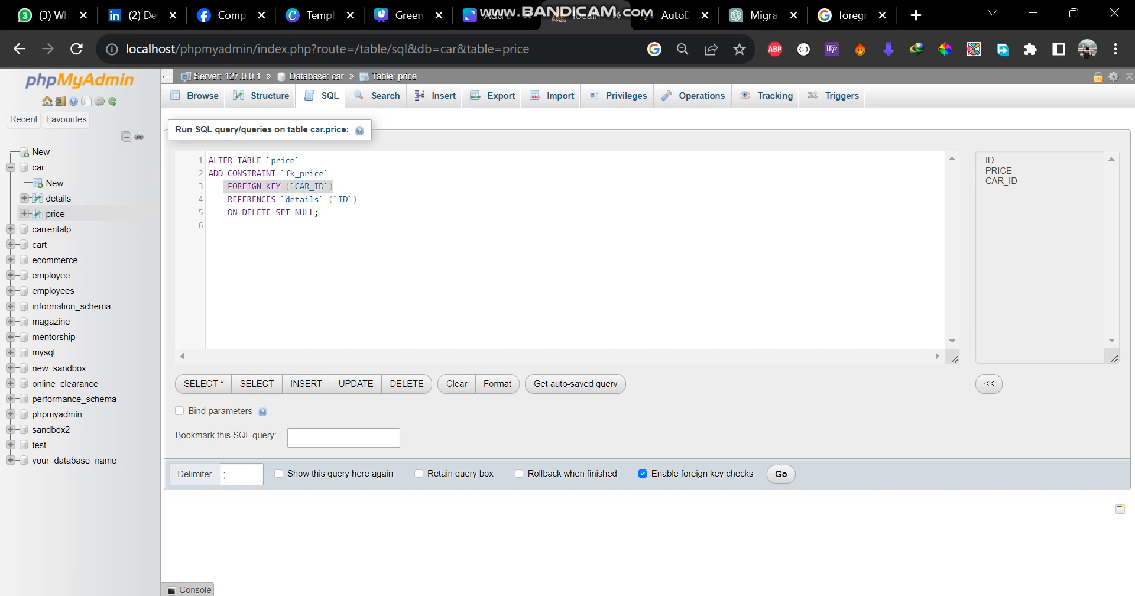
{"action": "left_click_drag", "start_coordinate": [334, 199], "coordinate": [357, 199]}
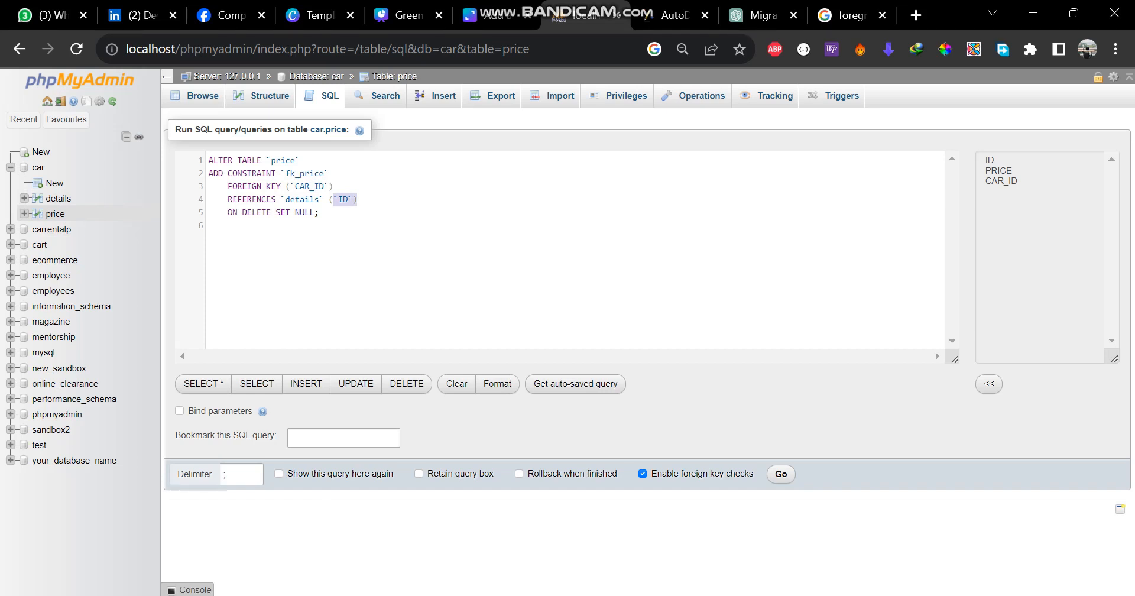
{"action": "left_click_drag", "start_coordinate": [295, 187], "coordinate": [325, 186]}
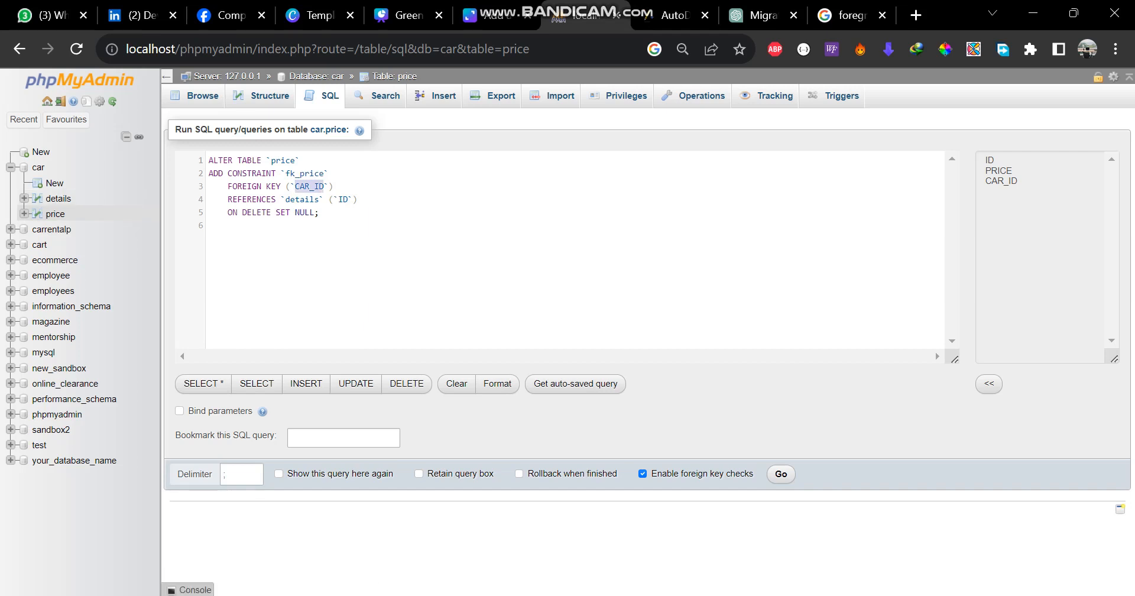
{"action": "double_click", "coordinate": [343, 199]}
Step: Try to run the fk_price query with foreign key checks disabled, and read the server's response
{"action": "left_click", "coordinate": [643, 474]}
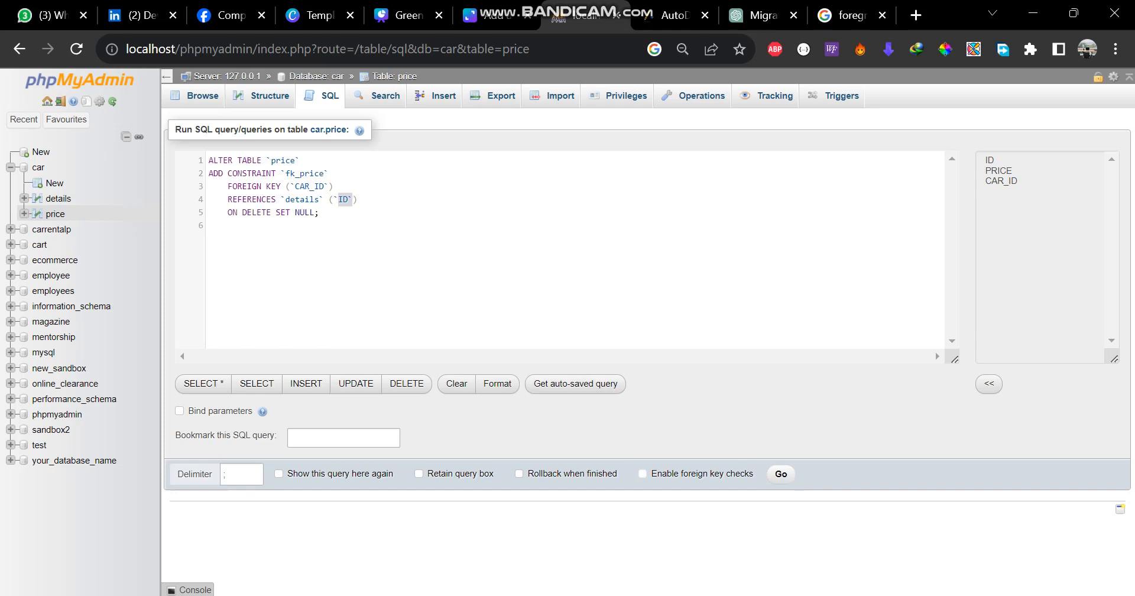
{"action": "left_click", "coordinate": [781, 474]}
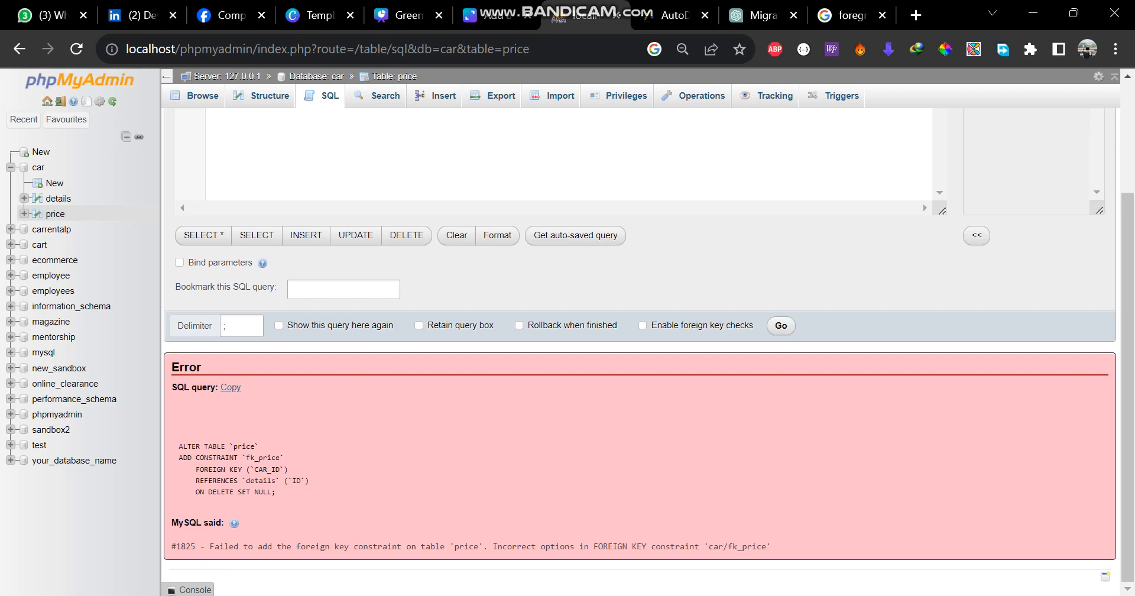
{"action": "scroll", "coordinate": [457, 236], "scroll_direction": "up", "scroll_amount": 3}
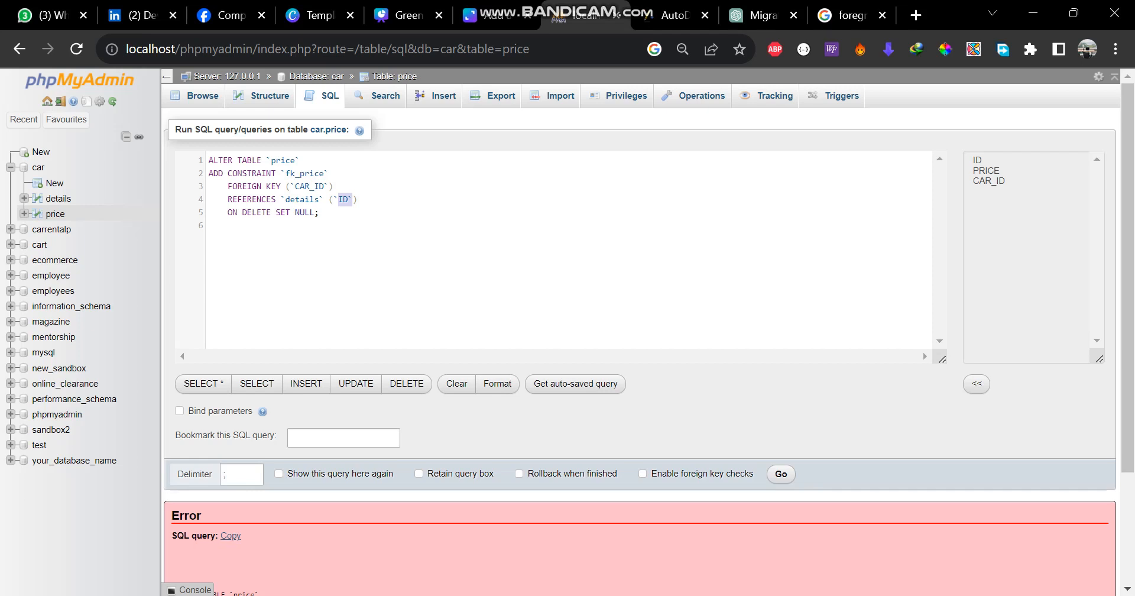
{"action": "scroll", "coordinate": [642, 339], "scroll_direction": "down", "scroll_amount": 3}
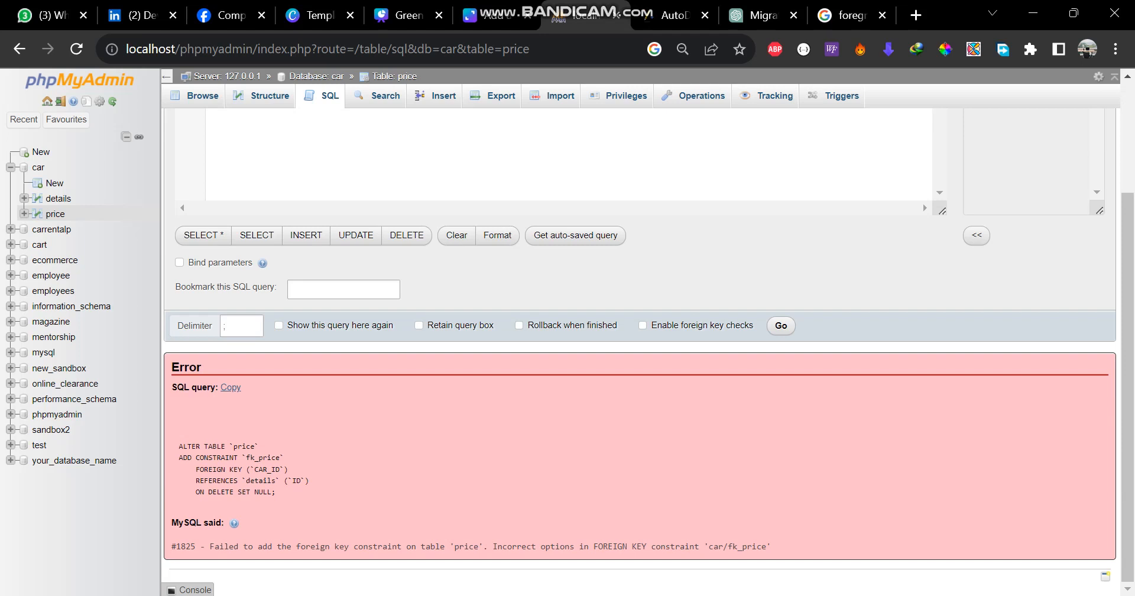
{"action": "scroll", "coordinate": [641, 349], "scroll_direction": "up", "scroll_amount": 3}
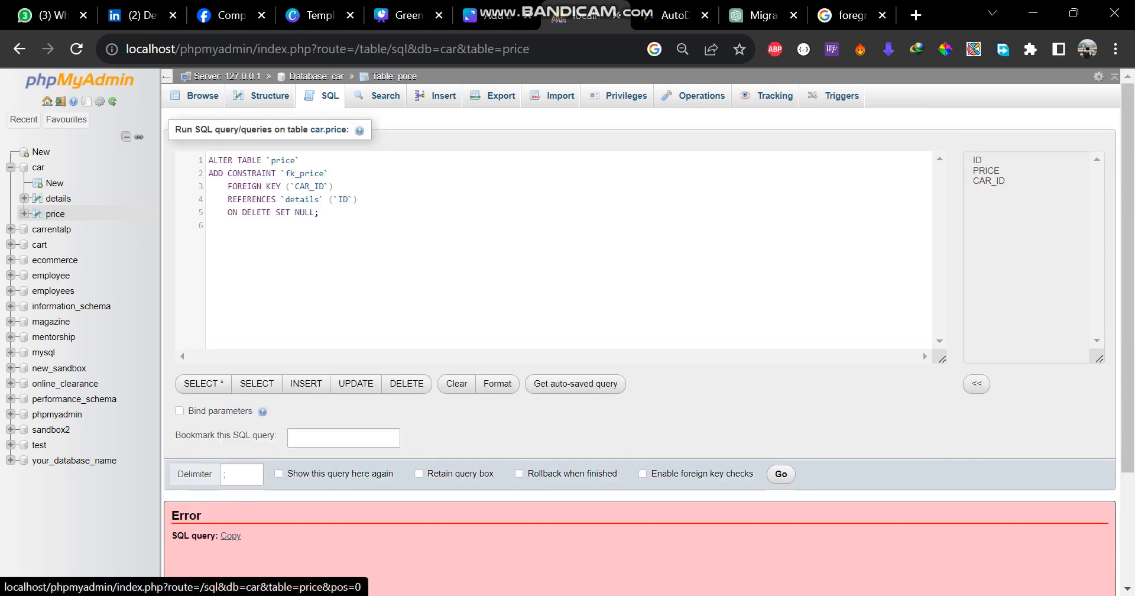
Step: Change the price table's CAR_ID column to type INT with an empty length and save the column
{"action": "left_click", "coordinate": [195, 95]}
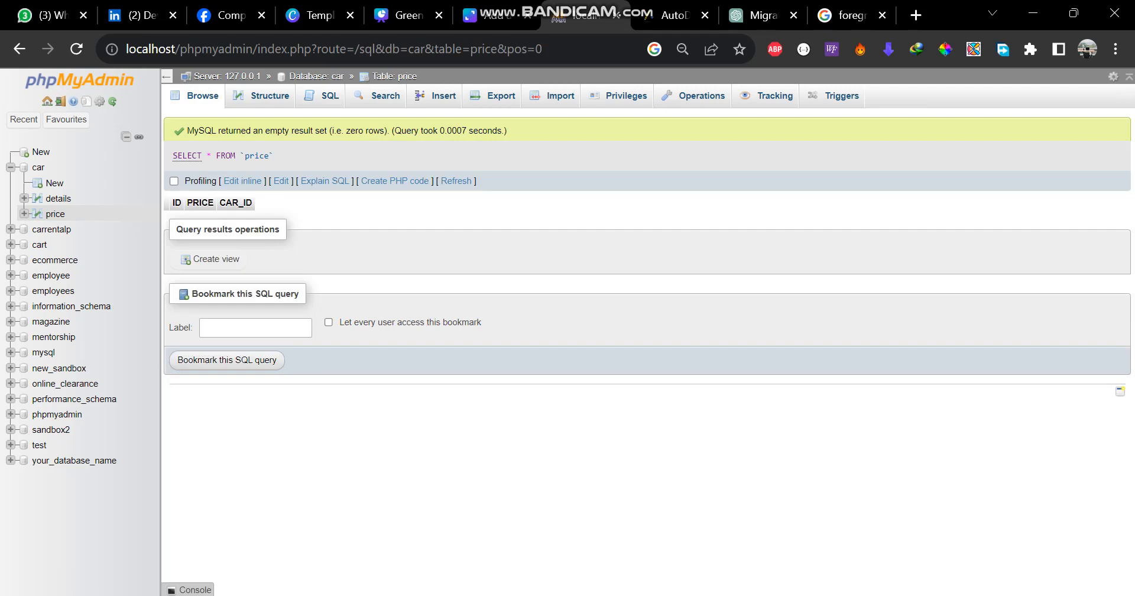
{"action": "left_click", "coordinate": [264, 95]}
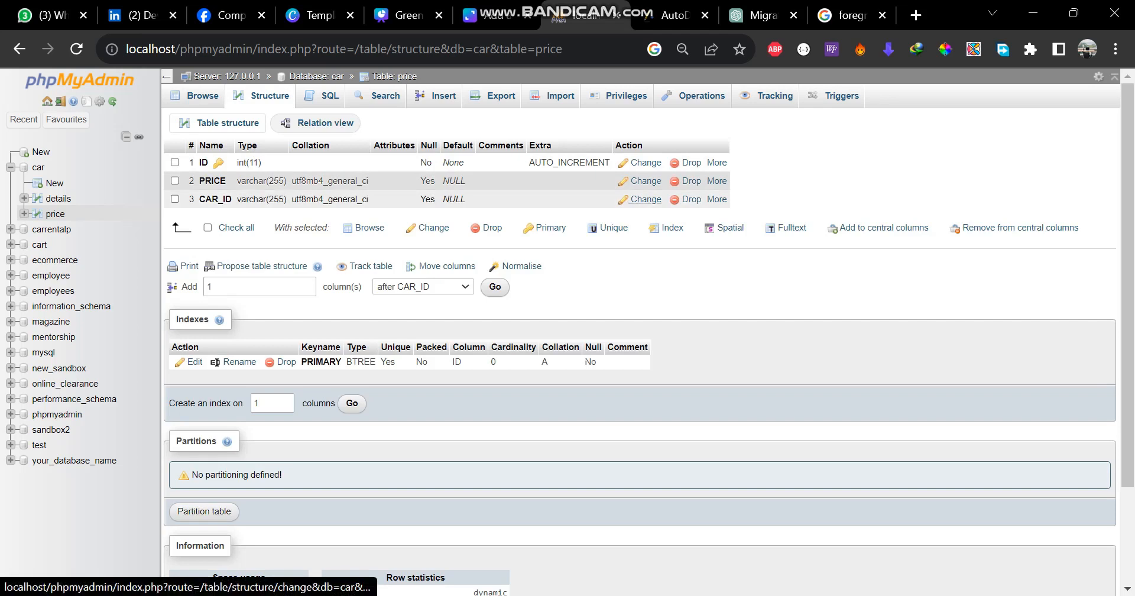
{"action": "left_click", "coordinate": [646, 199]}
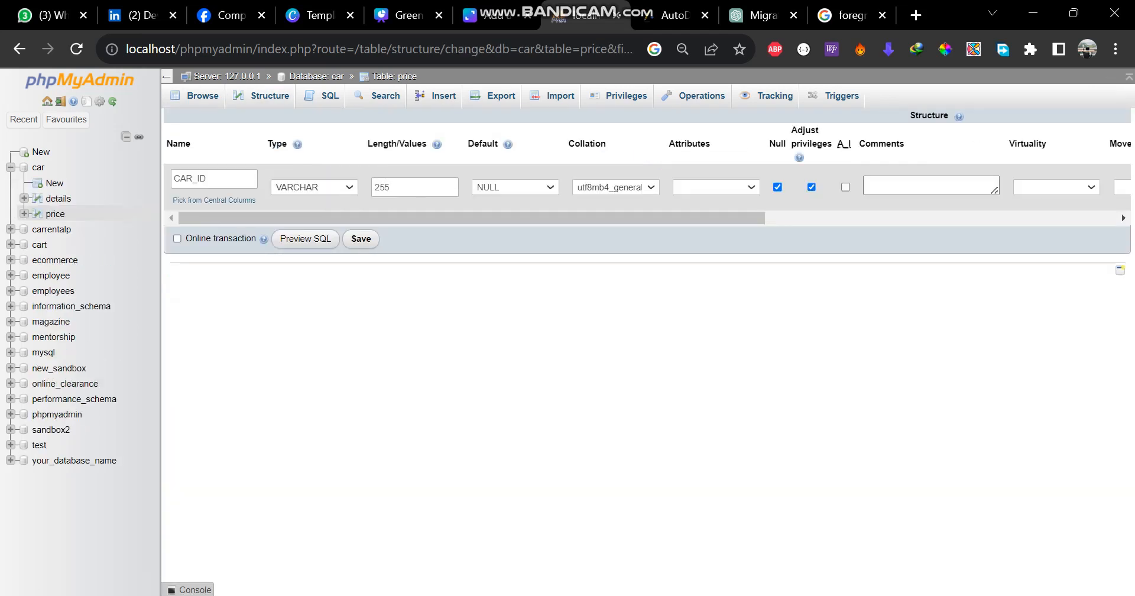
{"action": "left_click", "coordinate": [314, 187]}
{"action": "scroll", "coordinate": [334, 295], "scroll_direction": "up", "scroll_amount": 3}
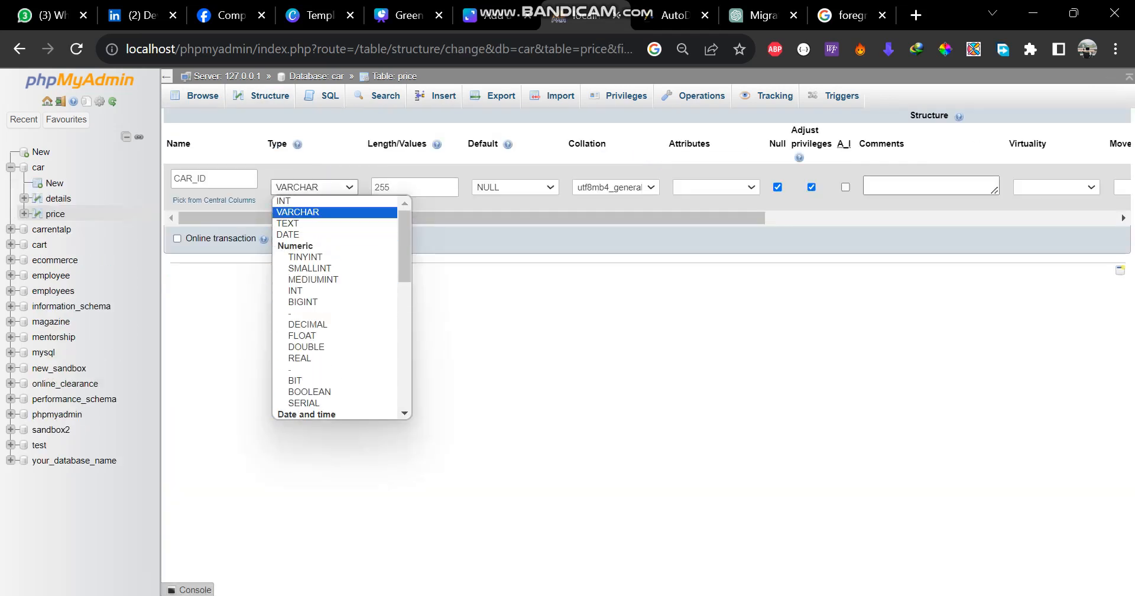
{"action": "key", "text": "Up"}
{"action": "key", "text": "Return"}
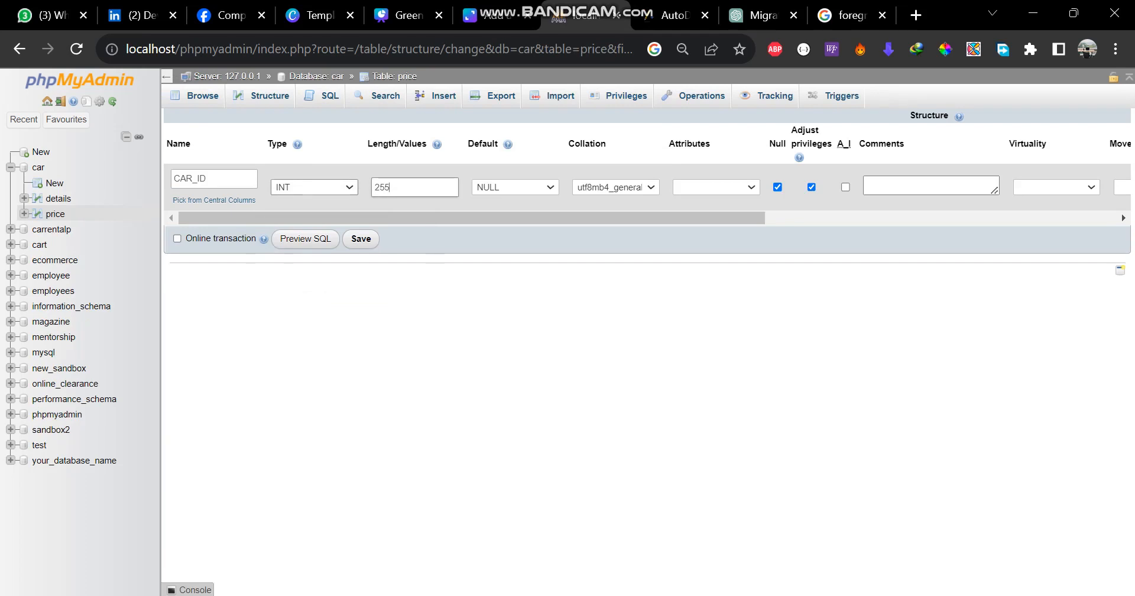
{"action": "key", "text": "Tab"}
{"action": "key", "text": "BackSpace"}
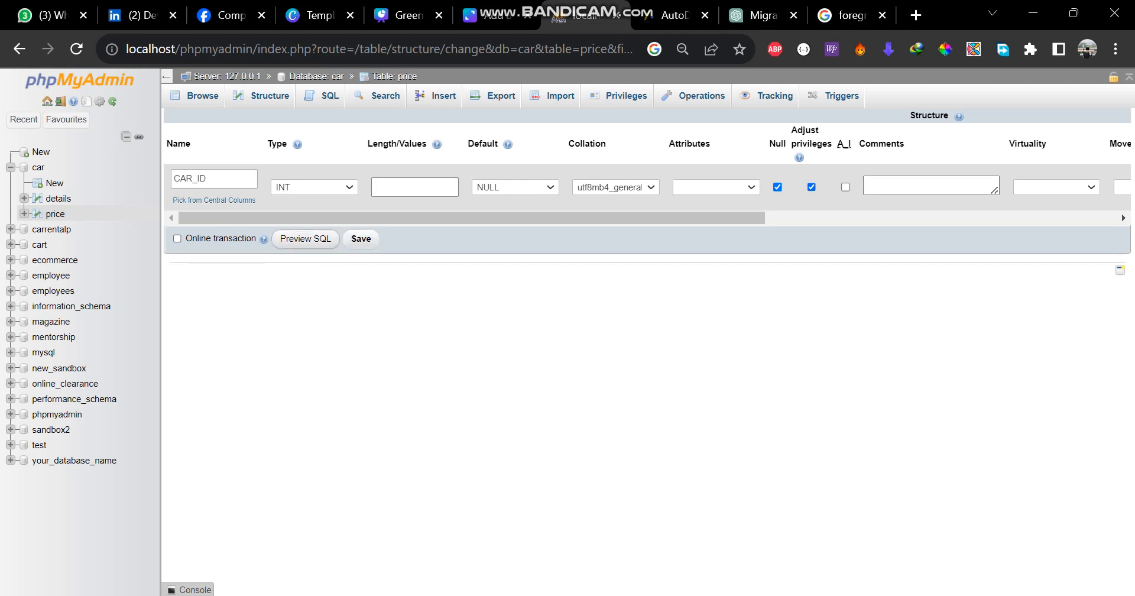
{"action": "left_click", "coordinate": [361, 238]}
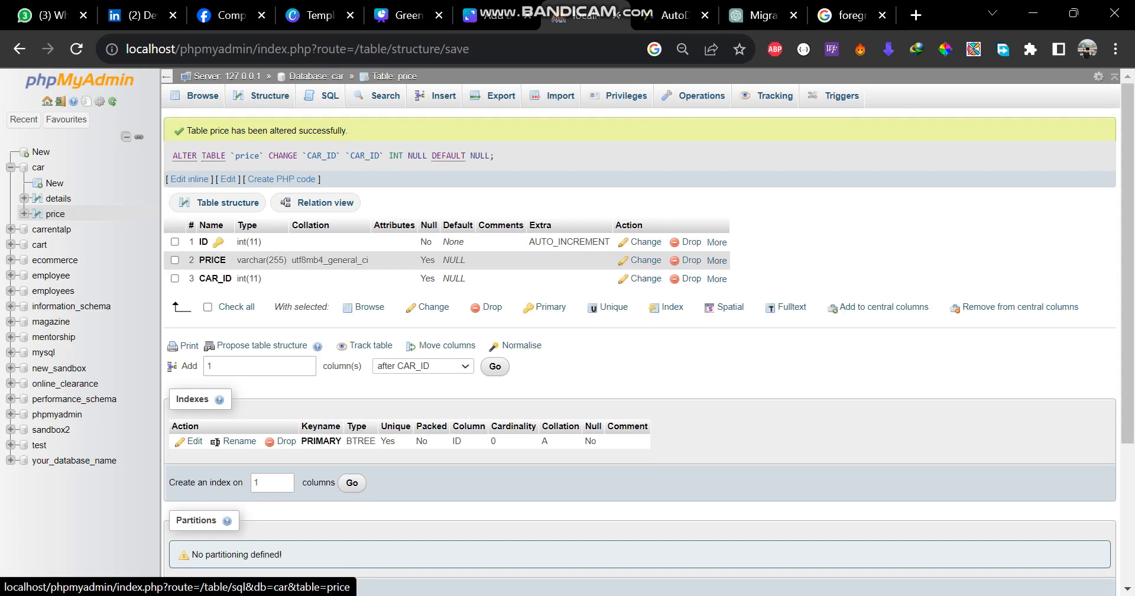
Step: Open the price table's SQL query page and copy the fk_price ALTER TABLE statement from the untitled Notepad note
{"action": "left_click", "coordinate": [330, 95]}
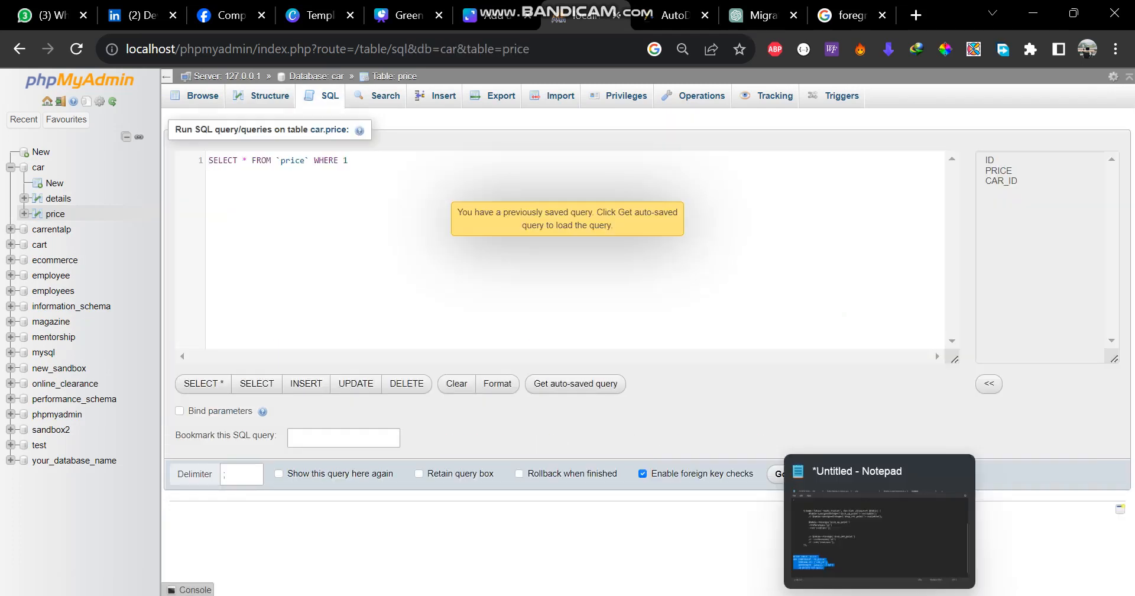
{"action": "left_click", "coordinate": [878, 521]}
{"action": "left_click", "coordinate": [105, 362]}
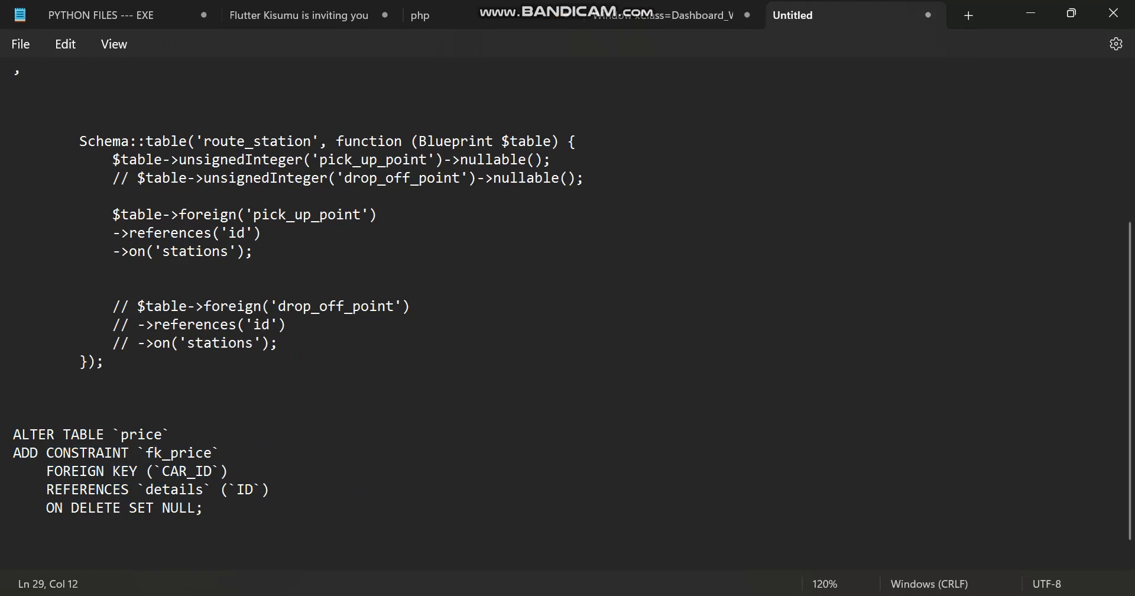
{"action": "left_click_drag", "start_coordinate": [203, 508], "coordinate": [13, 435]}
{"action": "key", "text": "ctrl+c"}
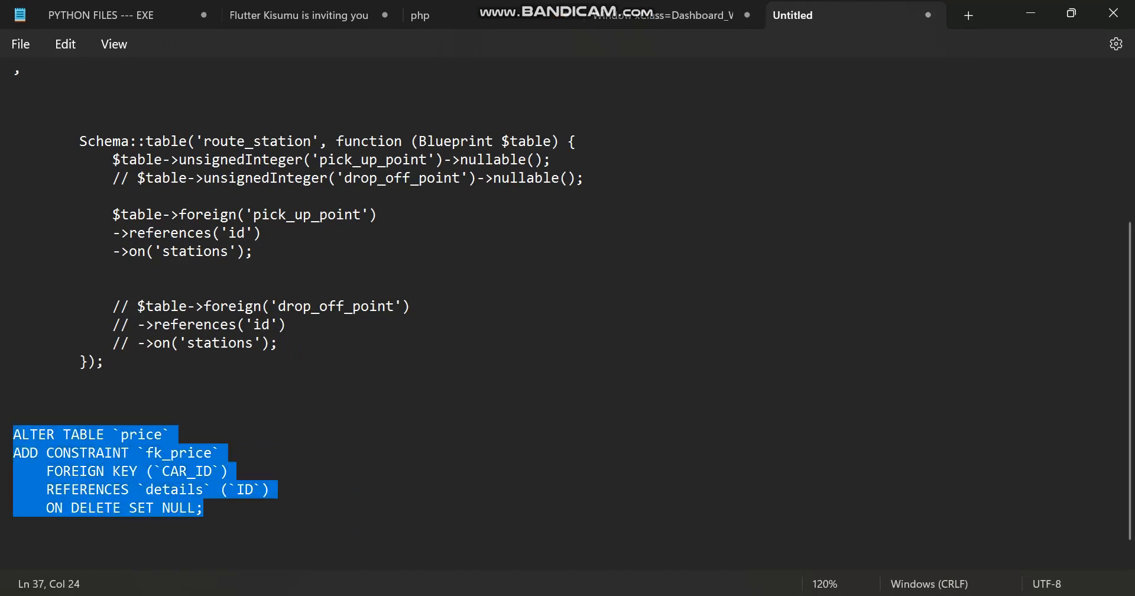
{"action": "left_click", "coordinate": [1031, 13]}
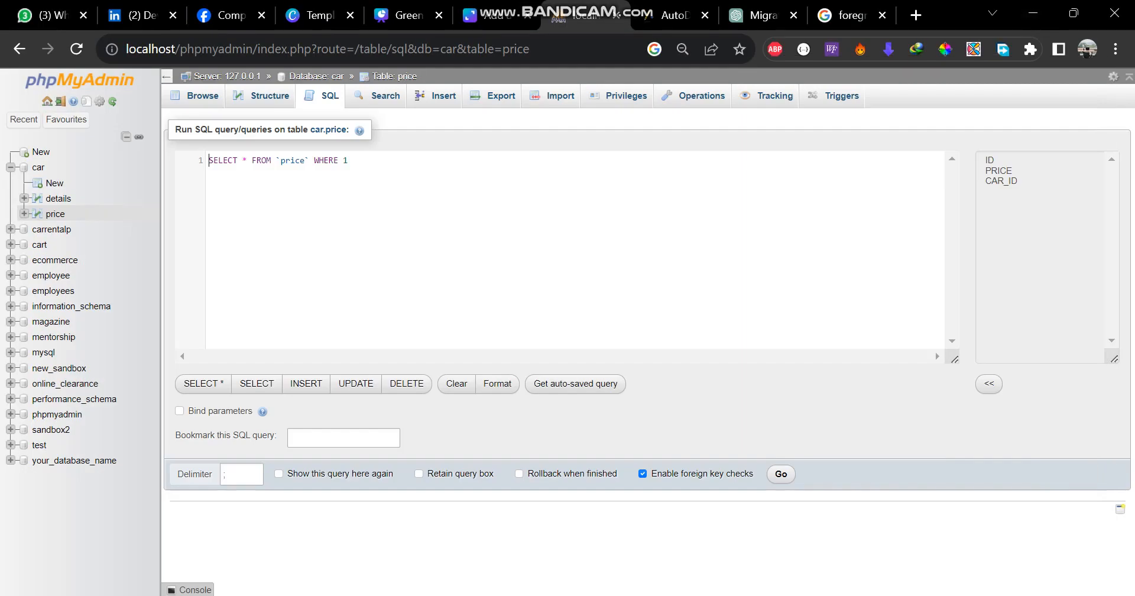
Step: Replace the default SELECT query with the copied fk_price statement and run it with foreign key checks disabled
{"action": "key", "text": "BackSpace"}
{"action": "key", "text": "BackSpace"}
{"action": "key", "text": "BackSpace"}
{"action": "key", "text": "BackSpace"}
{"action": "key", "text": "BackSpace"}
{"action": "key", "text": "BackSpace"}
{"action": "key", "text": "BackSpace"}
{"action": "key", "text": "BackSpace"}
{"action": "key", "text": "BackSpace"}
{"action": "key", "text": "BackSpace"}
{"action": "key", "text": "BackSpace"}
{"action": "key", "text": "BackSpace"}
{"action": "key", "text": "BackSpace"}
{"action": "key", "text": "BackSpace"}
{"action": "key", "text": "BackSpace"}
{"action": "key", "text": "BackSpace"}
{"action": "key", "text": "BackSpace"}
{"action": "key", "text": "BackSpace"}
{"action": "key", "text": "BackSpace"}
{"action": "key", "text": "BackSpace"}
{"action": "key", "text": "ctrl+v"}
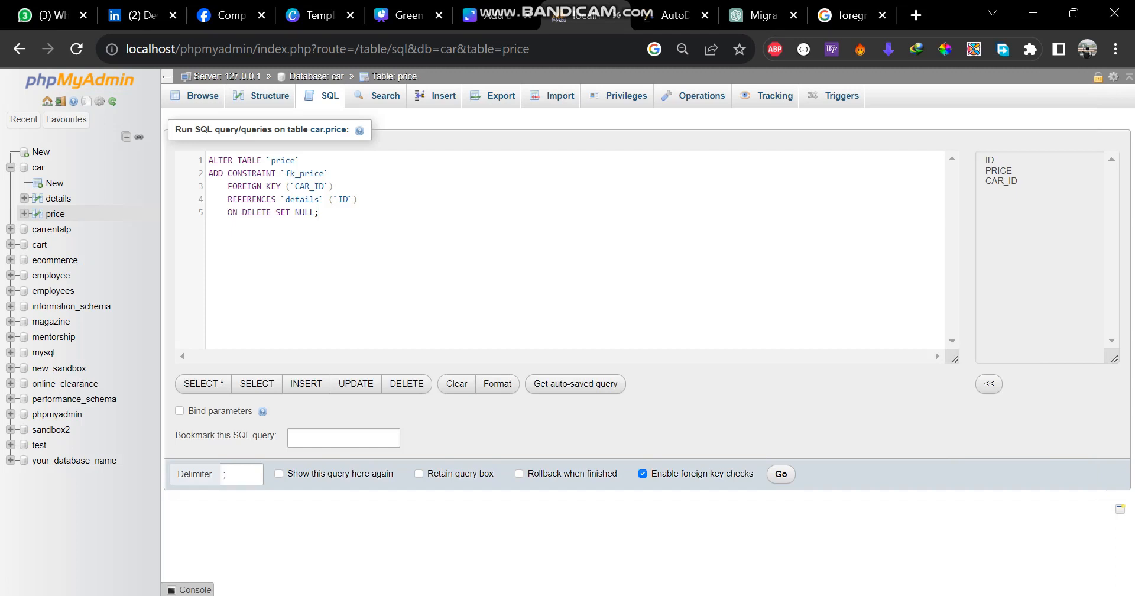
{"action": "left_click", "coordinate": [642, 473]}
{"action": "left_click", "coordinate": [781, 473]}
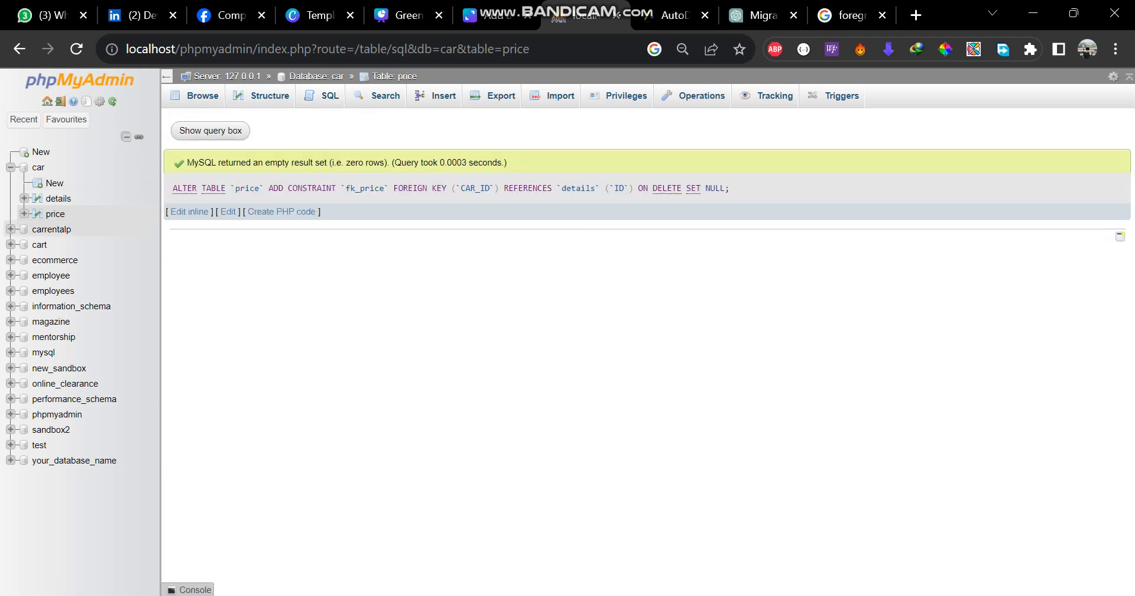
Step: Browse the price and details tables, and examine the price table's structure for the fk_price index on CAR_ID
{"action": "left_click", "coordinate": [55, 213]}
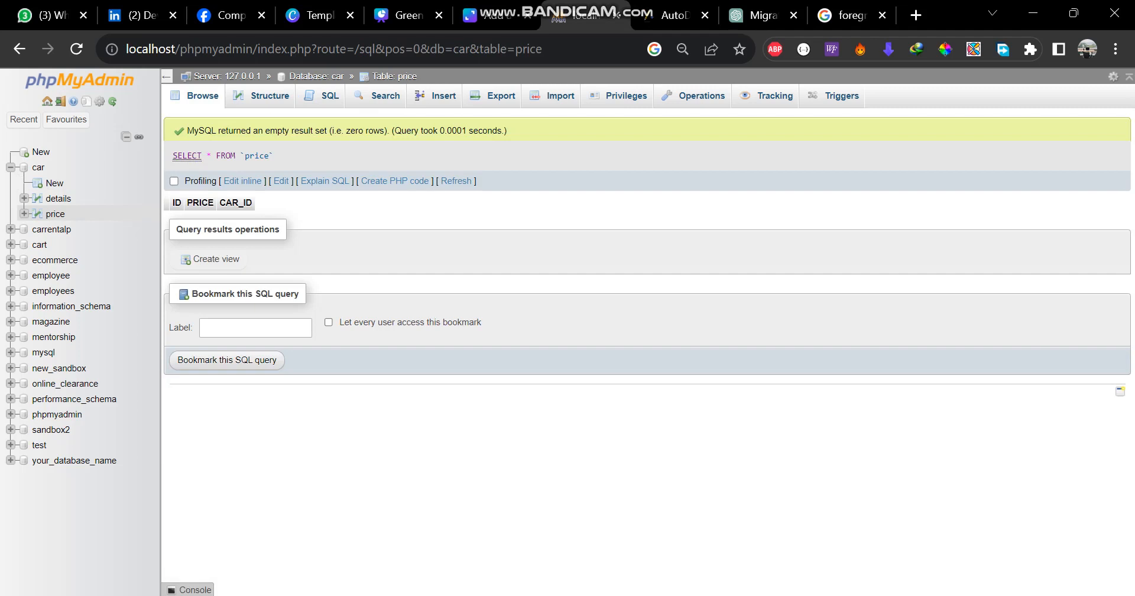
{"action": "left_click", "coordinate": [58, 199]}
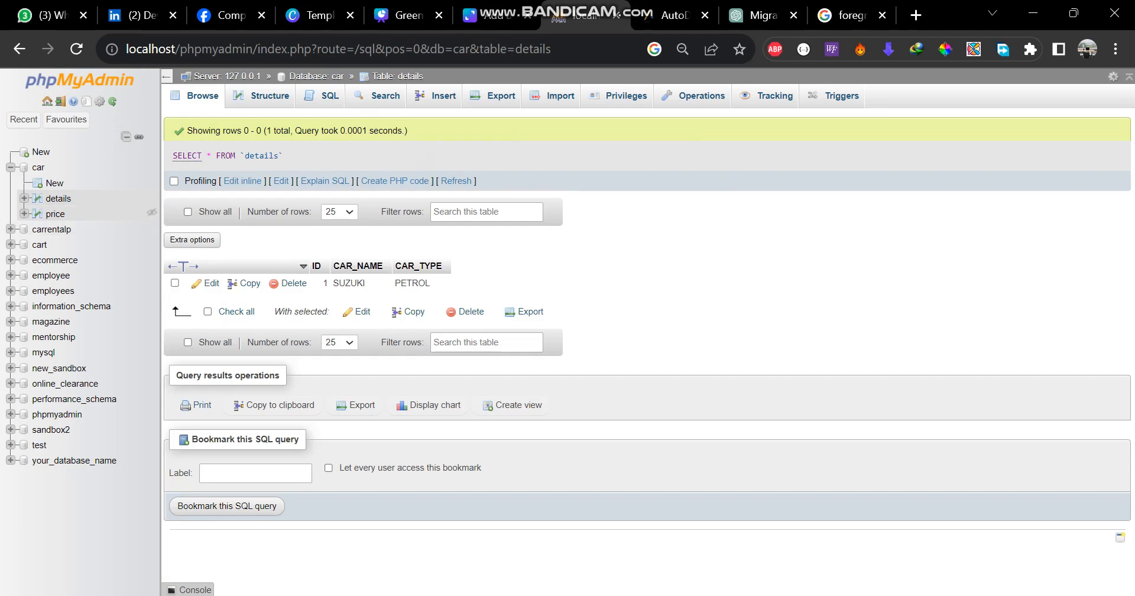
{"action": "left_click", "coordinate": [55, 213]}
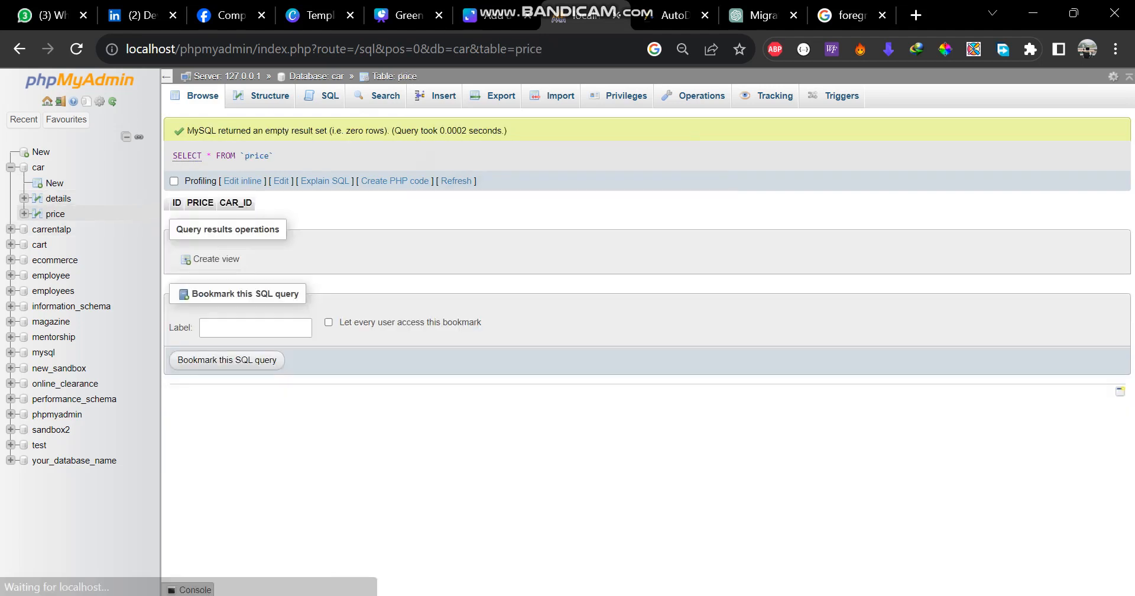
{"action": "left_click", "coordinate": [58, 198]}
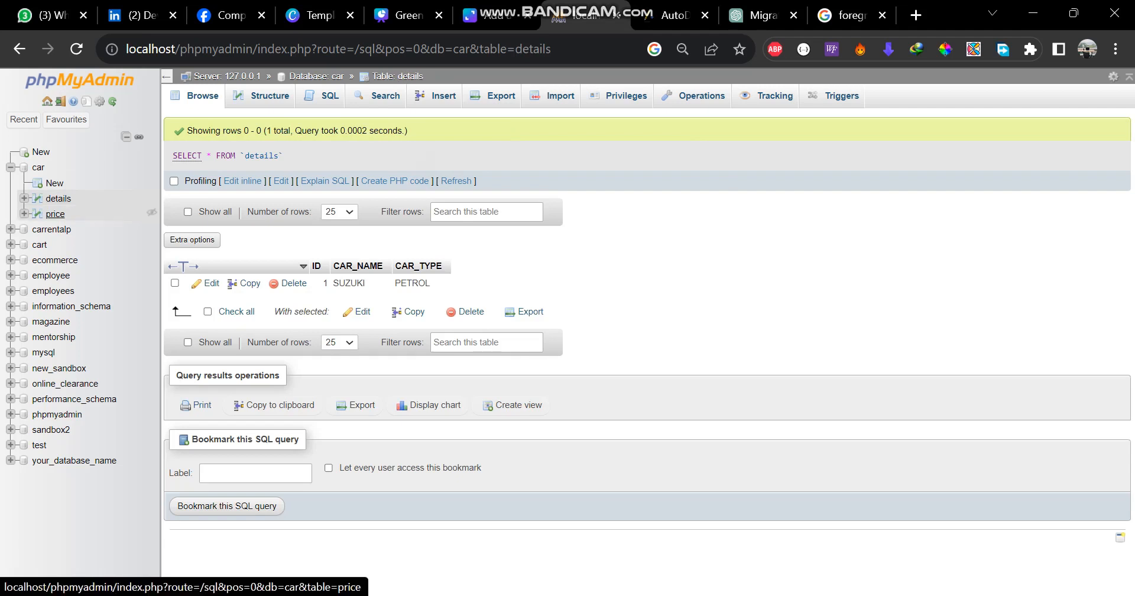
{"action": "left_click", "coordinate": [55, 213]}
{"action": "left_click", "coordinate": [37, 213]}
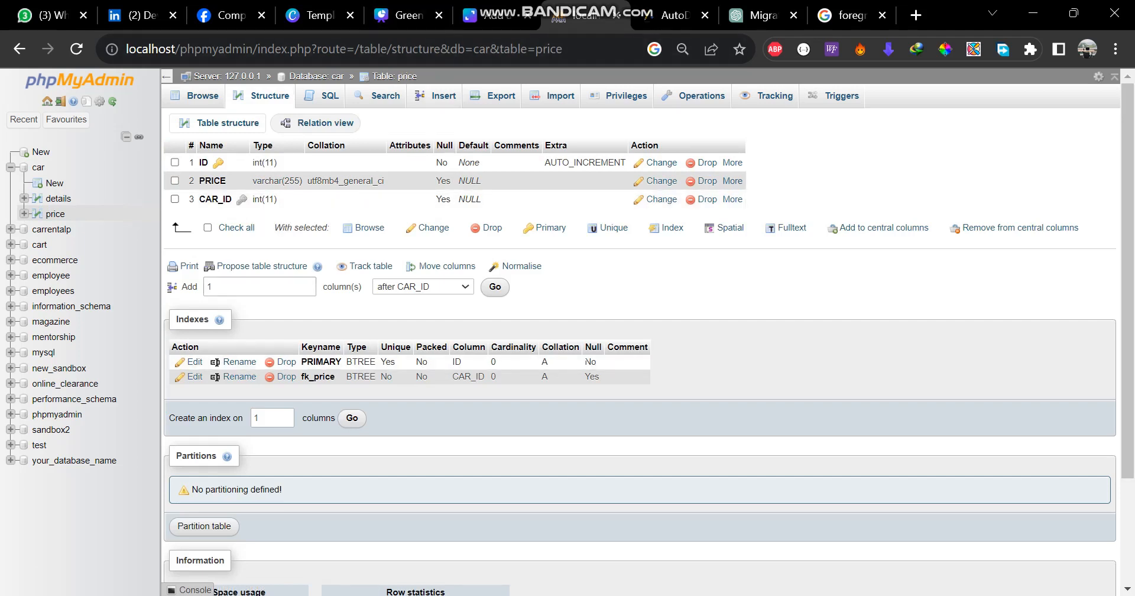
Step: Insert a row into the price table with ID 1, PRICE 1000 and CAR_ID "1 - SUZUKI"
{"action": "left_click", "coordinate": [435, 95]}
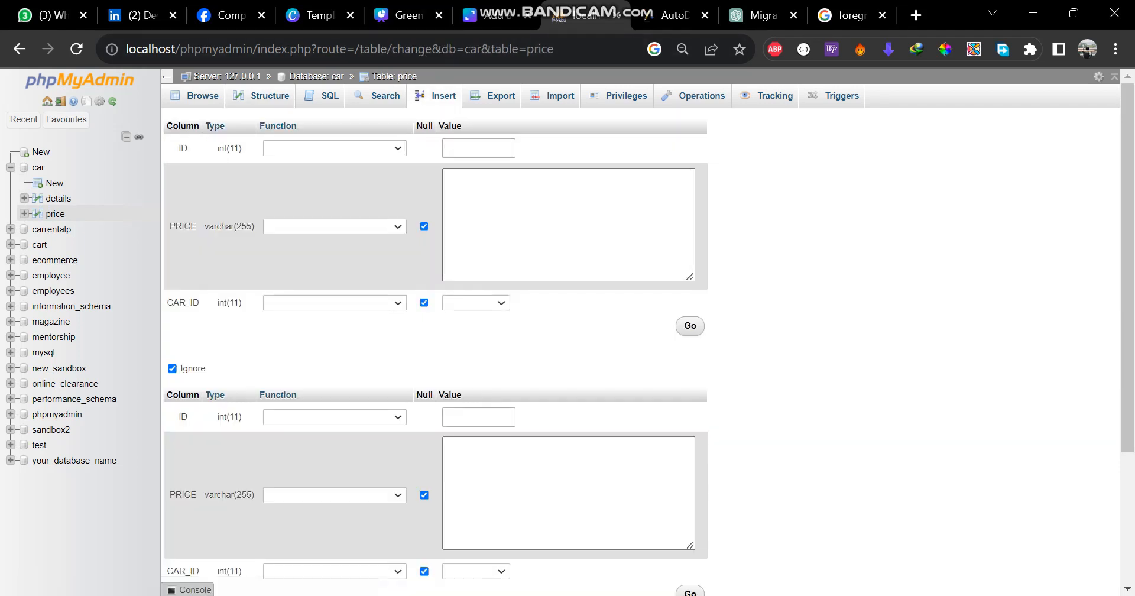
{"action": "left_click", "coordinate": [478, 148]}
{"action": "type", "text": "1"}
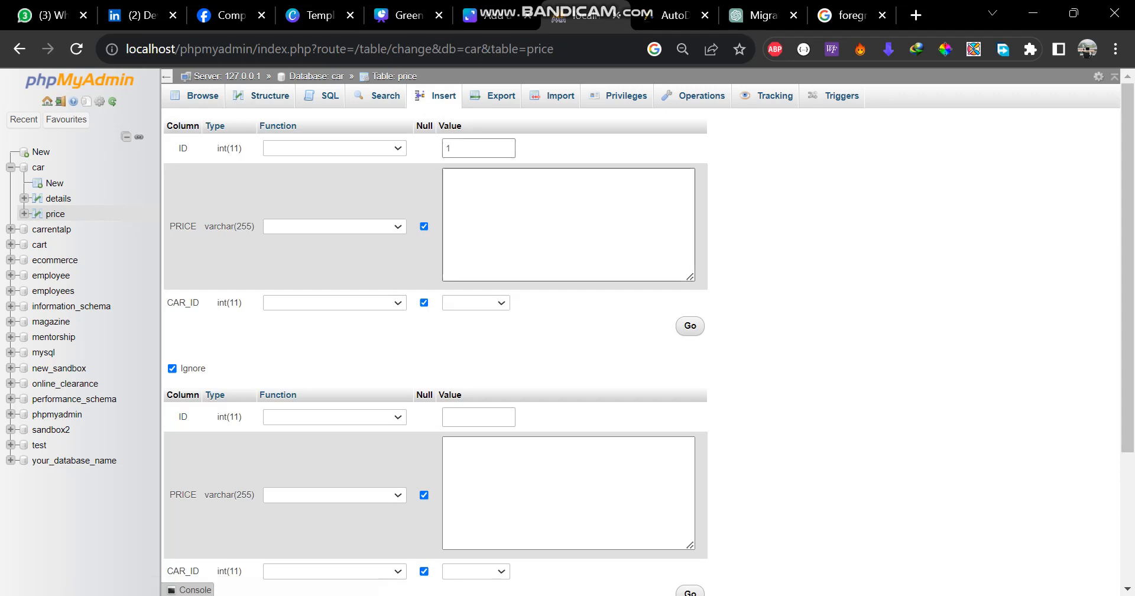
{"action": "left_click", "coordinate": [449, 178]}
{"action": "type", "text": "1000"}
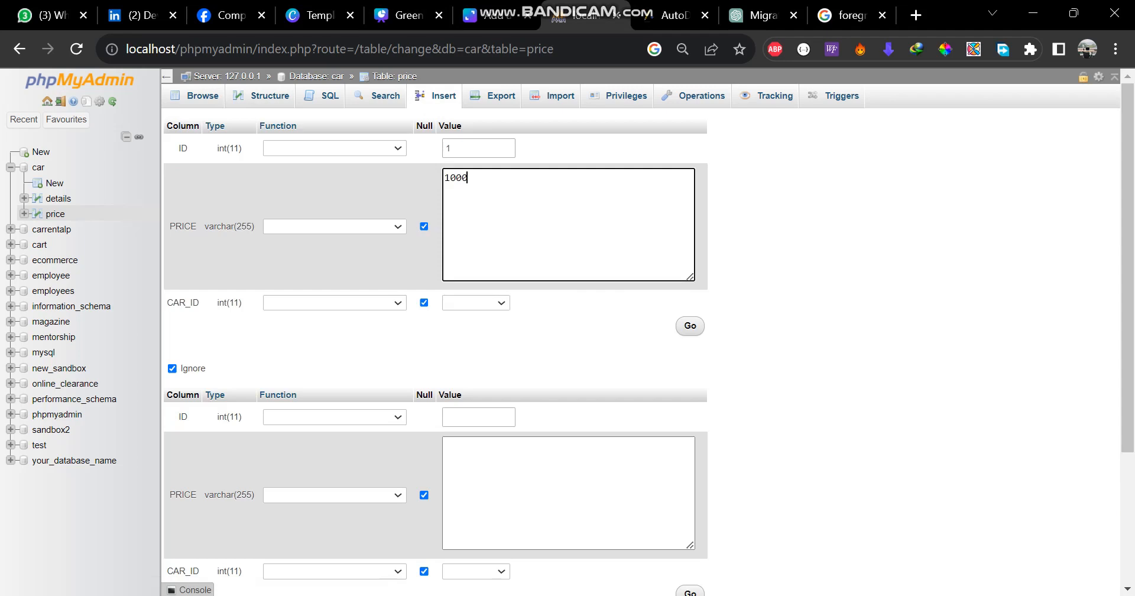
{"action": "left_click", "coordinate": [476, 303]}
{"action": "left_click", "coordinate": [476, 303]}
{"action": "left_click", "coordinate": [476, 302]}
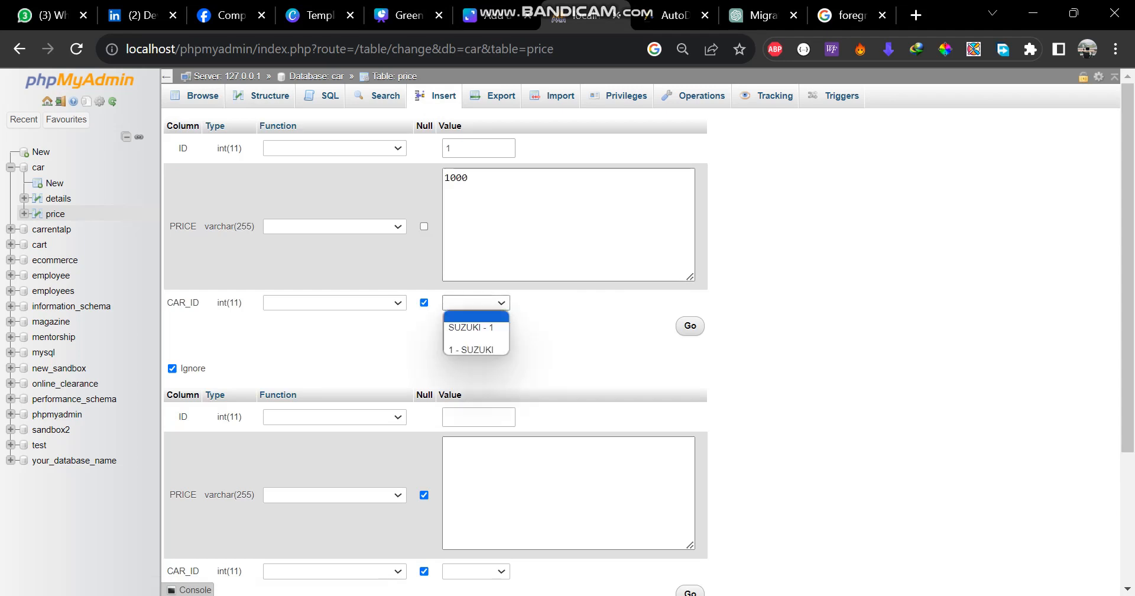
{"action": "left_click", "coordinate": [476, 349]}
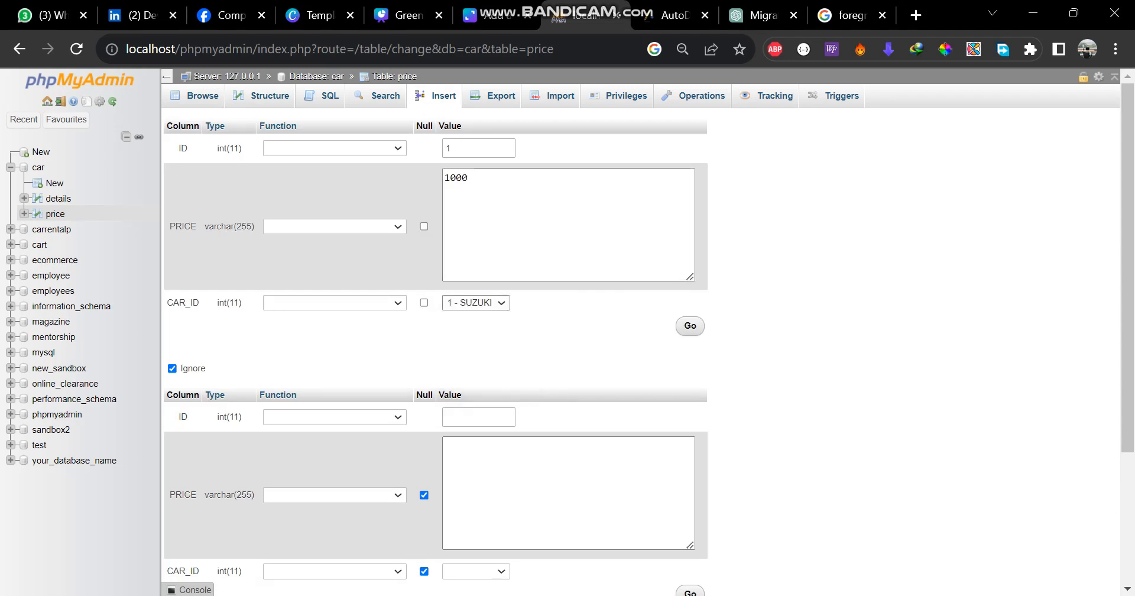
{"action": "left_click", "coordinate": [690, 326]}
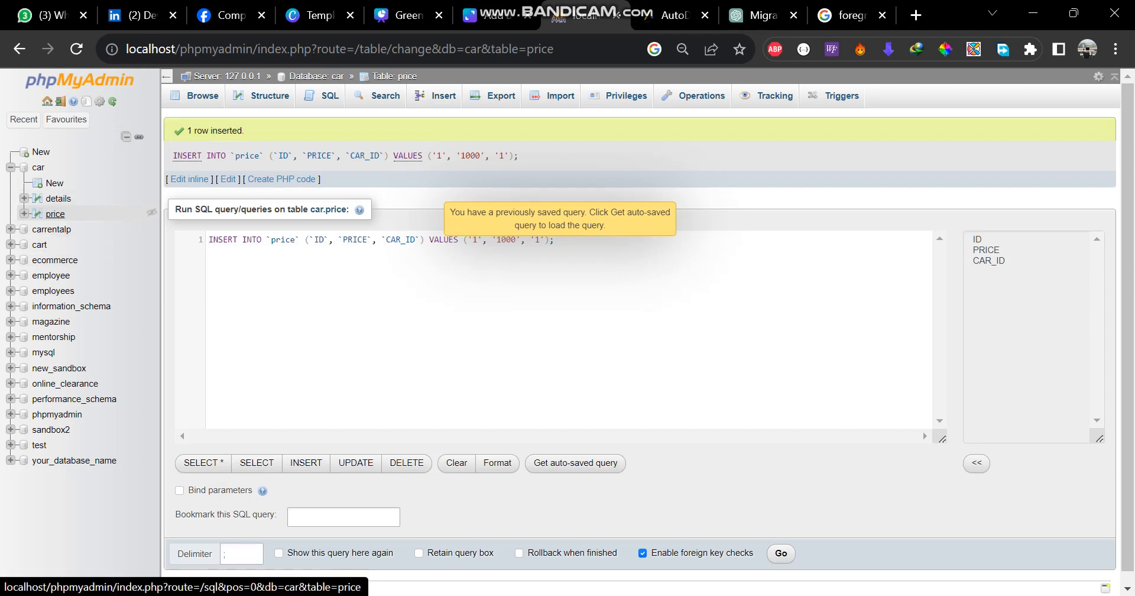
Step: Compare the rows of the price and details tables, and follow the price row's CAR_ID link to its details record
{"action": "left_click", "coordinate": [55, 213]}
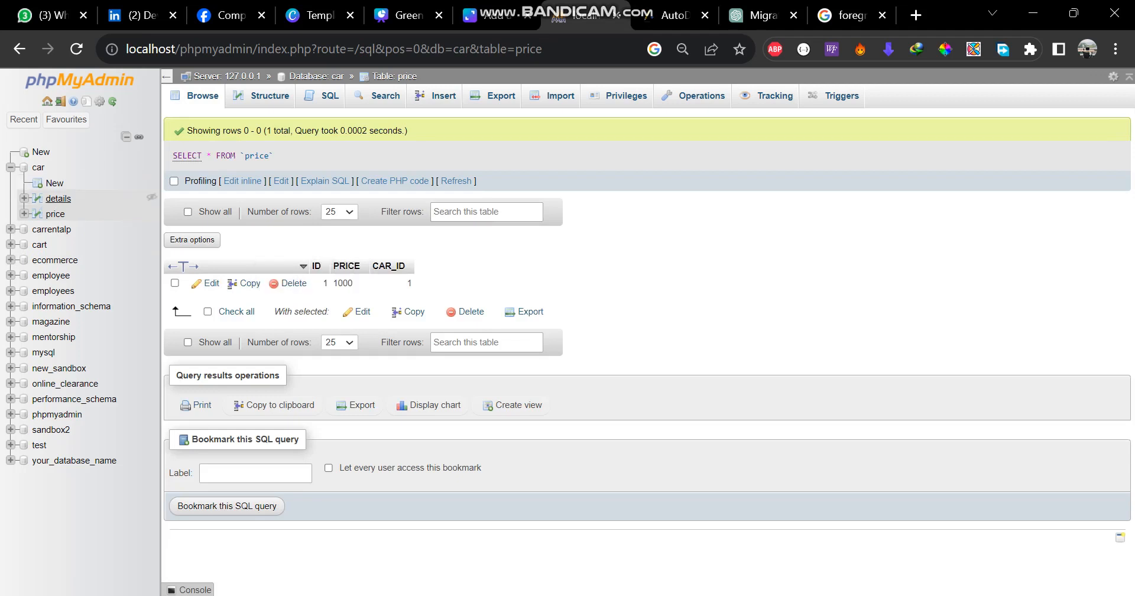
{"action": "left_click", "coordinate": [58, 199]}
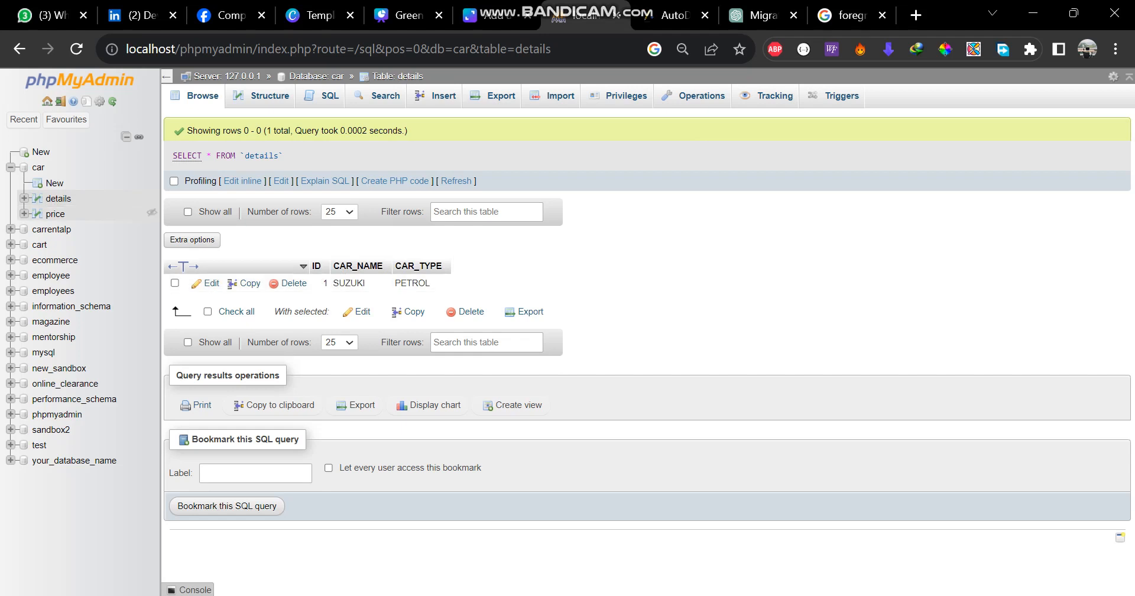
{"action": "left_click", "coordinate": [56, 214]}
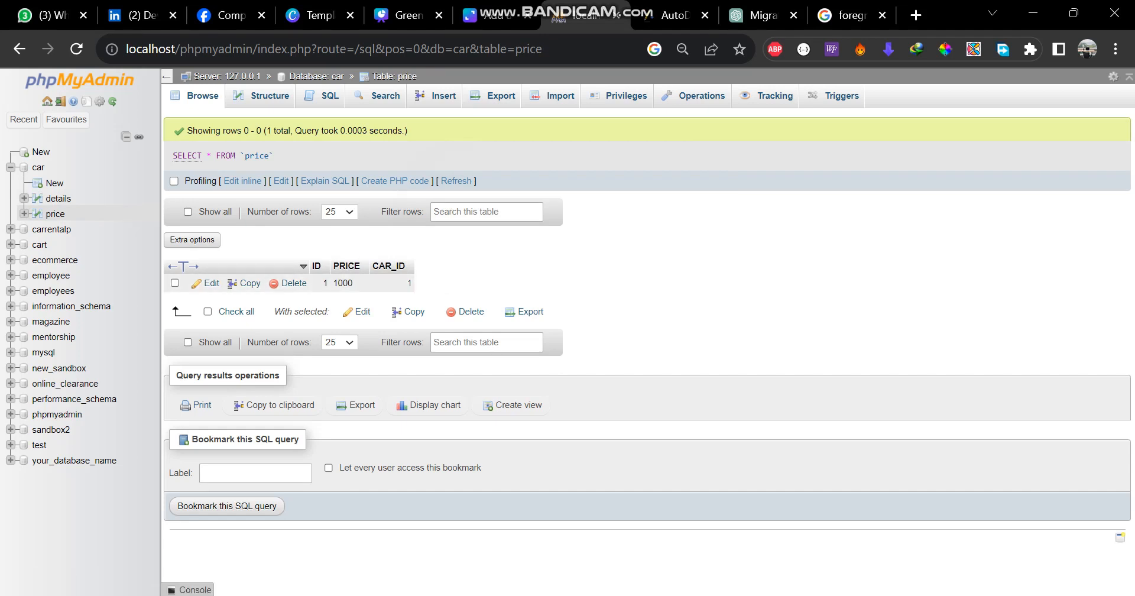
{"action": "left_click", "coordinate": [58, 198]}
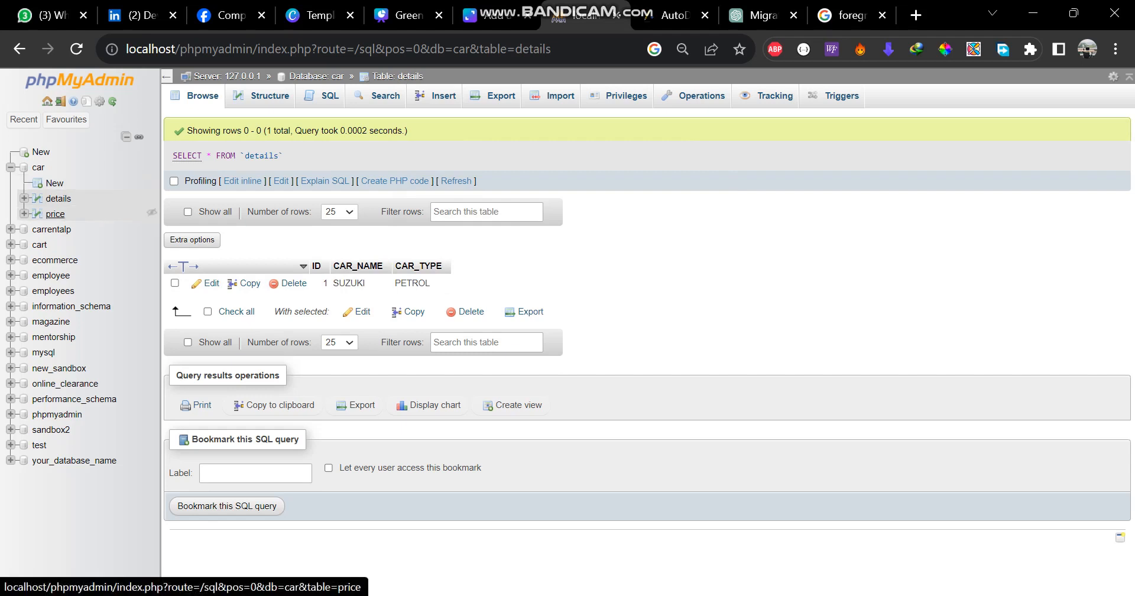
{"action": "left_click", "coordinate": [55, 214]}
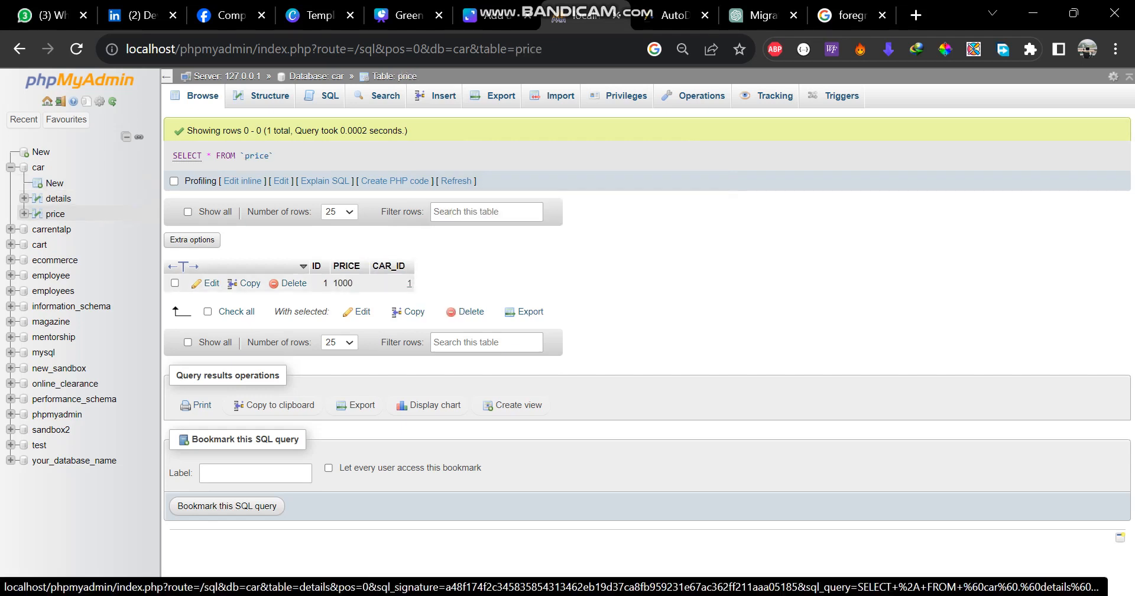
{"action": "left_click", "coordinate": [409, 283]}
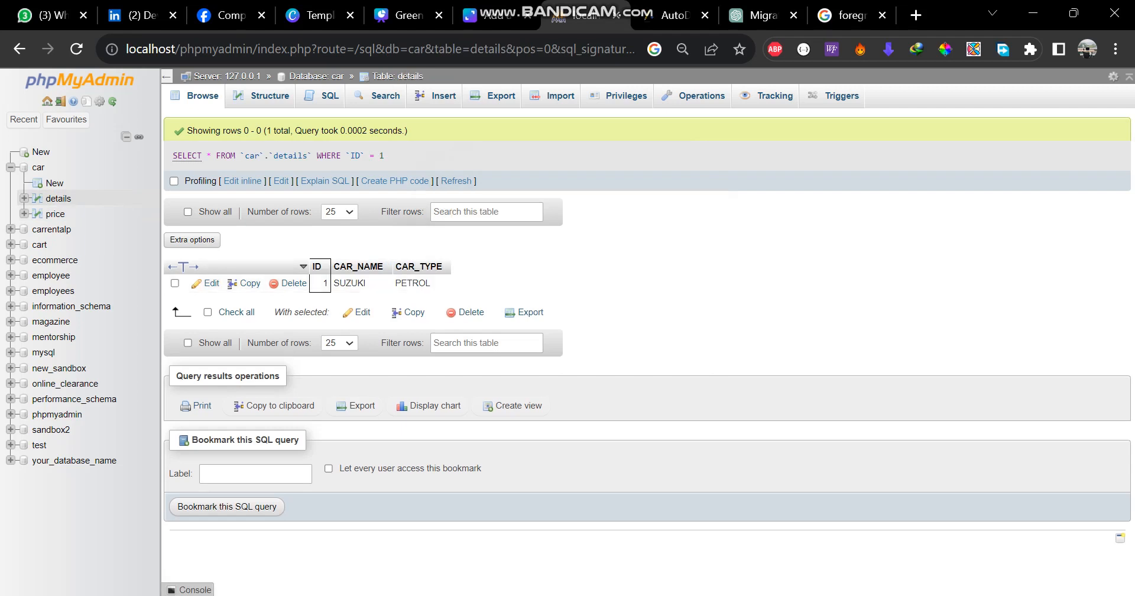
Step: Insert a row into the details table with ID 2, CAR_NAME TOYOTA and CAR_TYPE DIESEL
{"action": "left_click", "coordinate": [435, 95]}
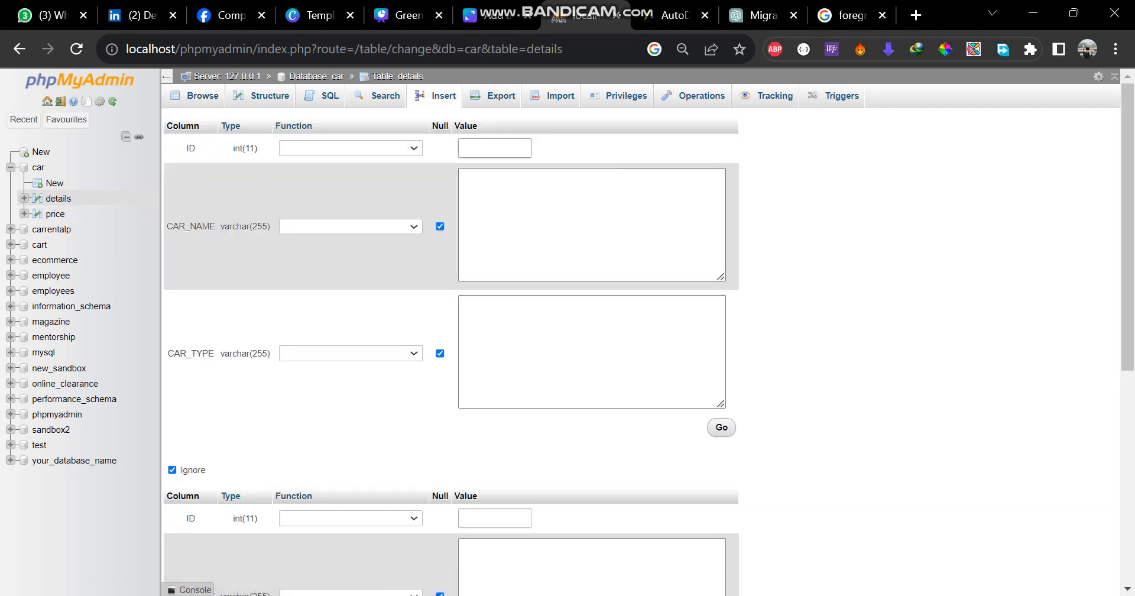
{"action": "left_click", "coordinate": [494, 148]}
{"action": "type", "text": "2"}
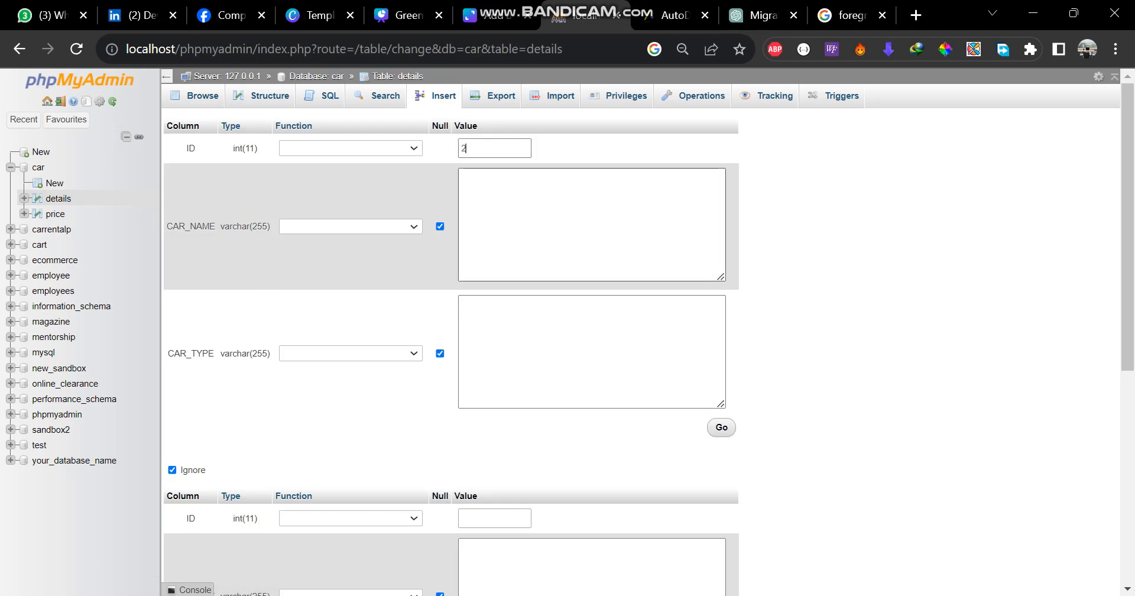
{"action": "left_click", "coordinate": [460, 177]}
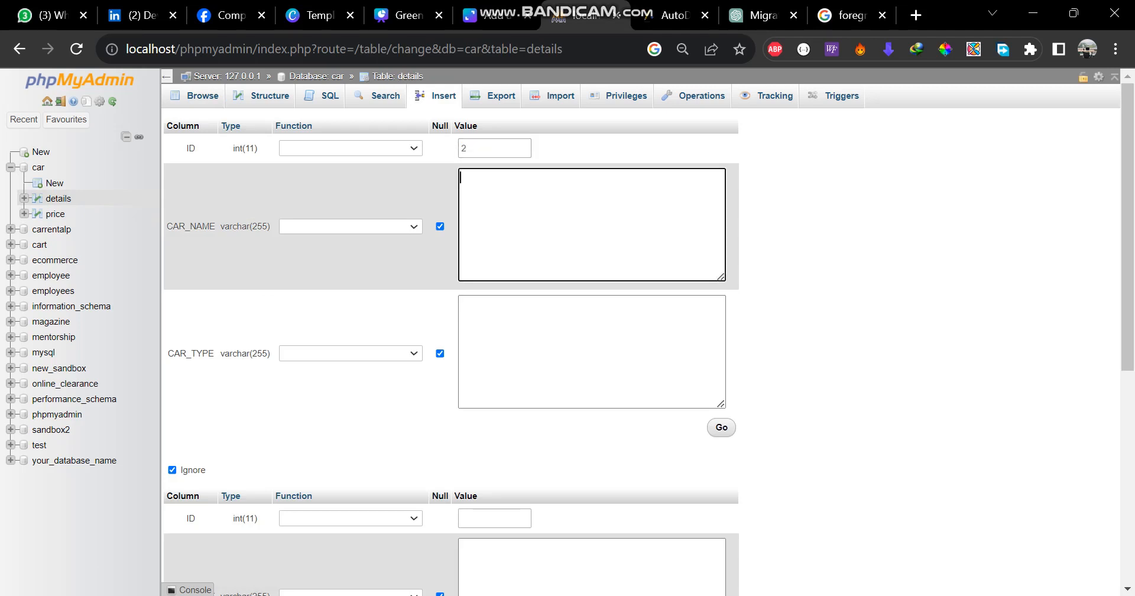
{"action": "type", "text": "TOYOTA"}
{"action": "left_click", "coordinate": [460, 304]}
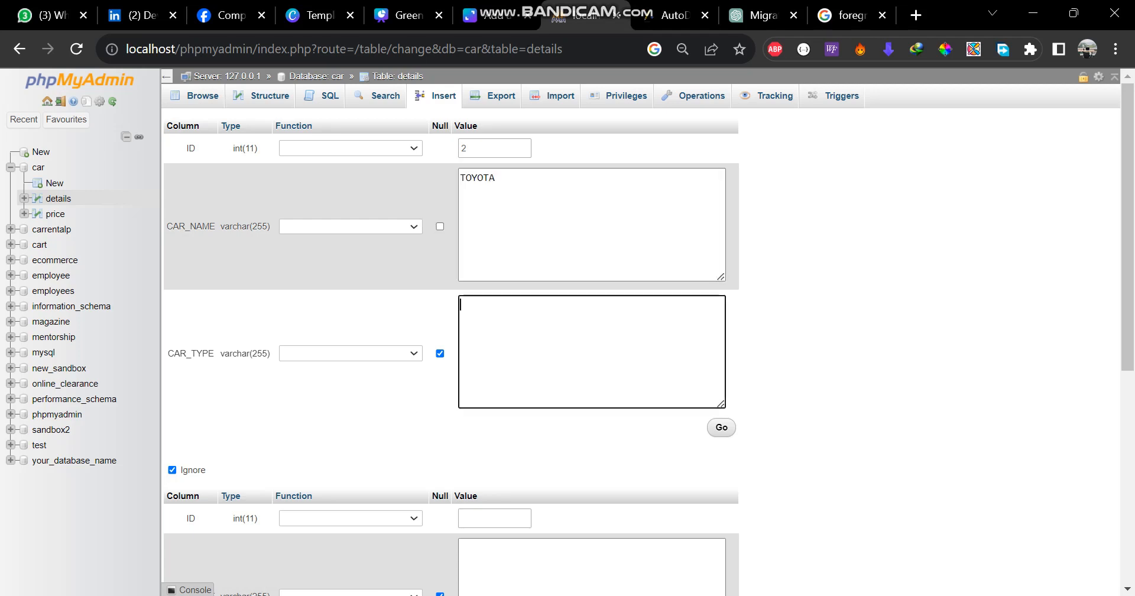
{"action": "type", "text": "DIESEL"}
{"action": "left_click", "coordinate": [722, 427]}
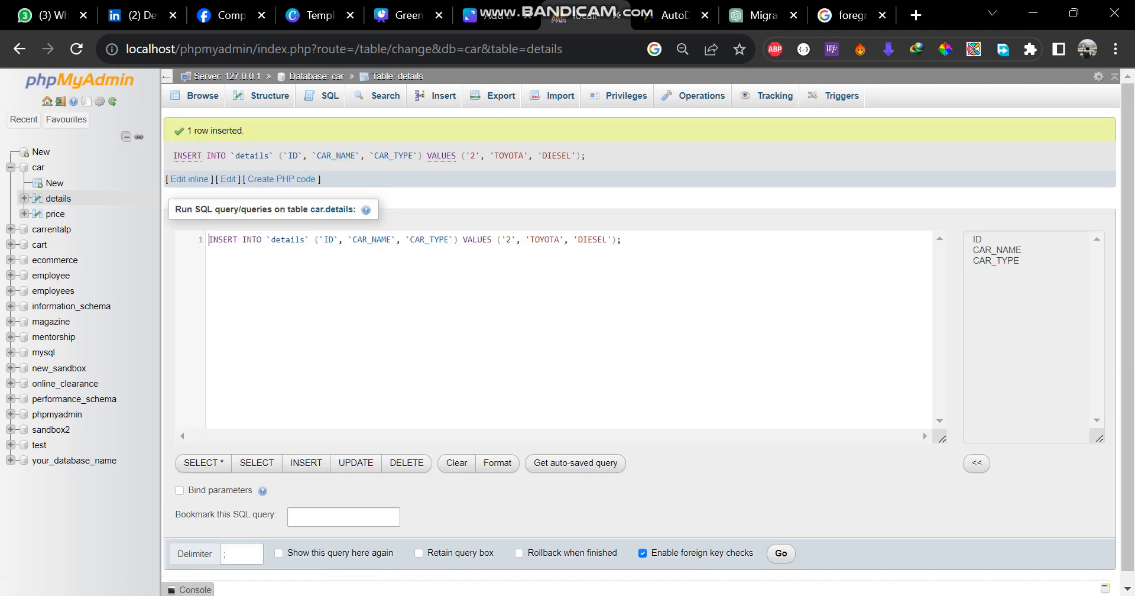
Step: Insert a row into the price table with ID 2, PRICE 30000 and CAR_ID "2 - TOYOTA"
{"action": "left_click", "coordinate": [58, 198]}
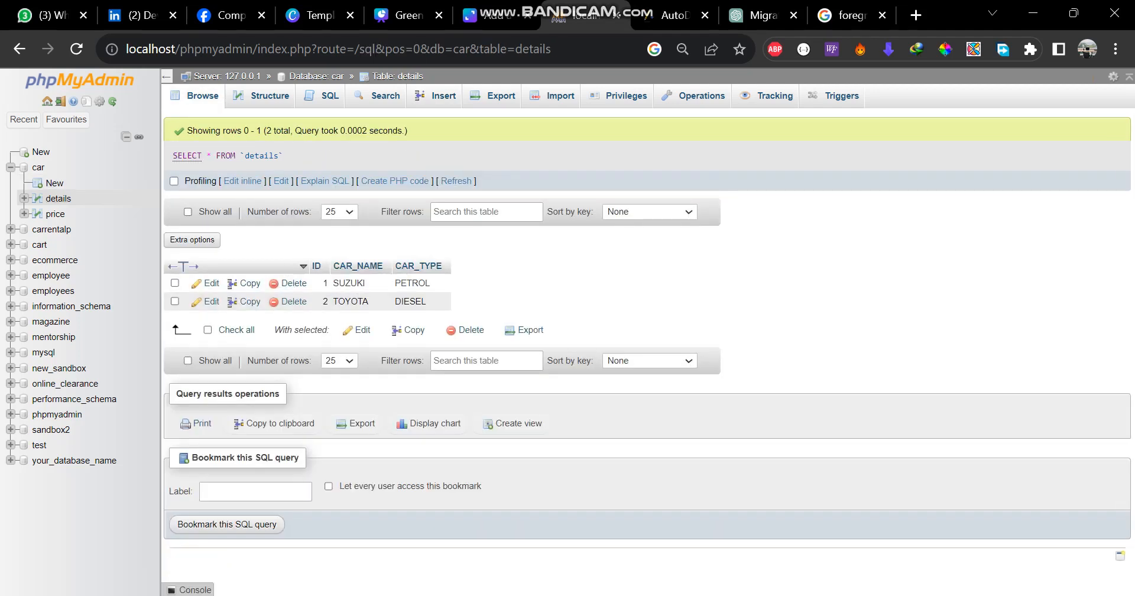
{"action": "left_click", "coordinate": [57, 214]}
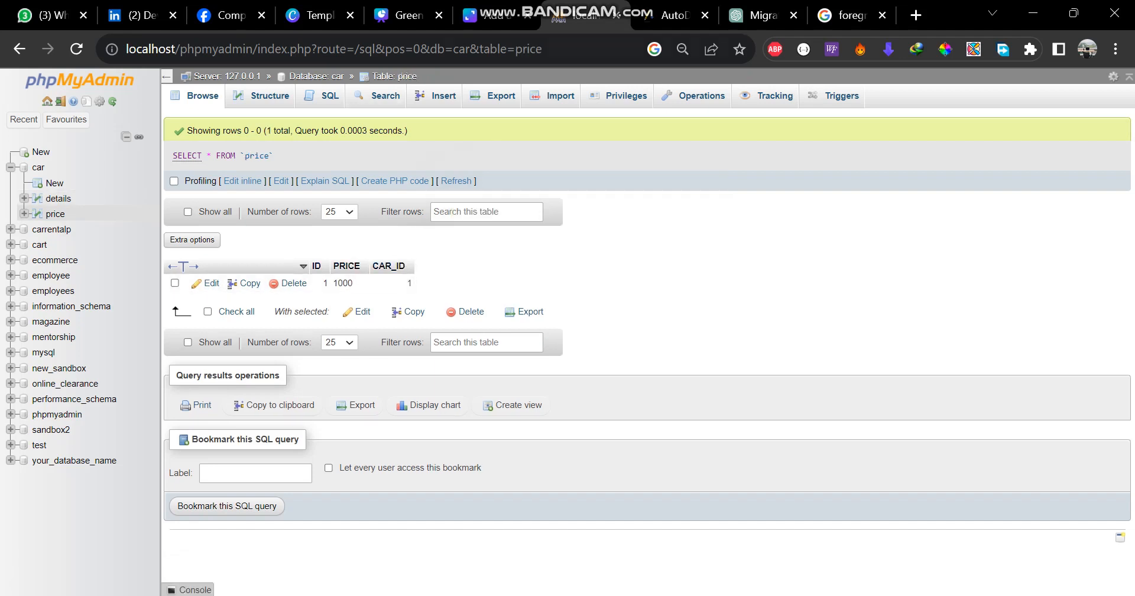
{"action": "left_click", "coordinate": [437, 96]}
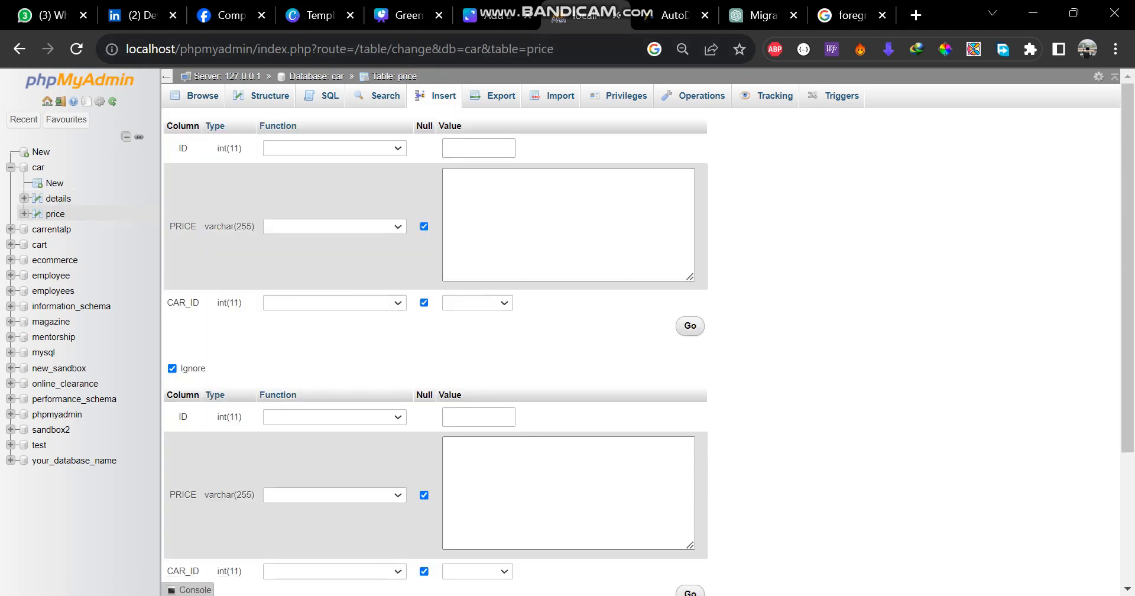
{"action": "left_click", "coordinate": [478, 148]}
{"action": "type", "text": "2"}
{"action": "key", "text": "Tab"}
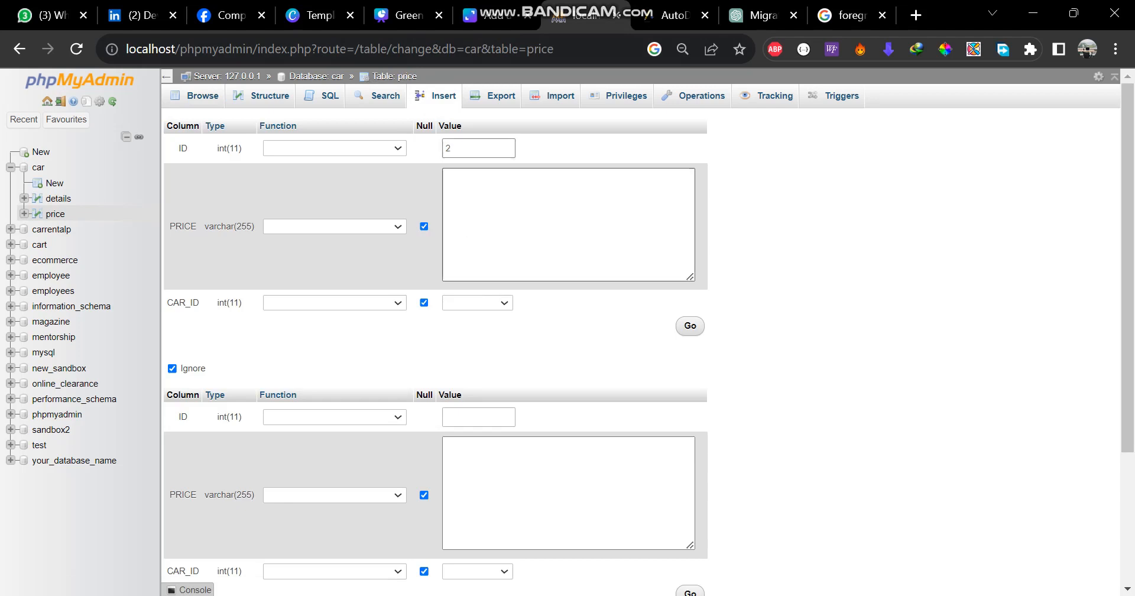
{"action": "type", "text": "30000"}
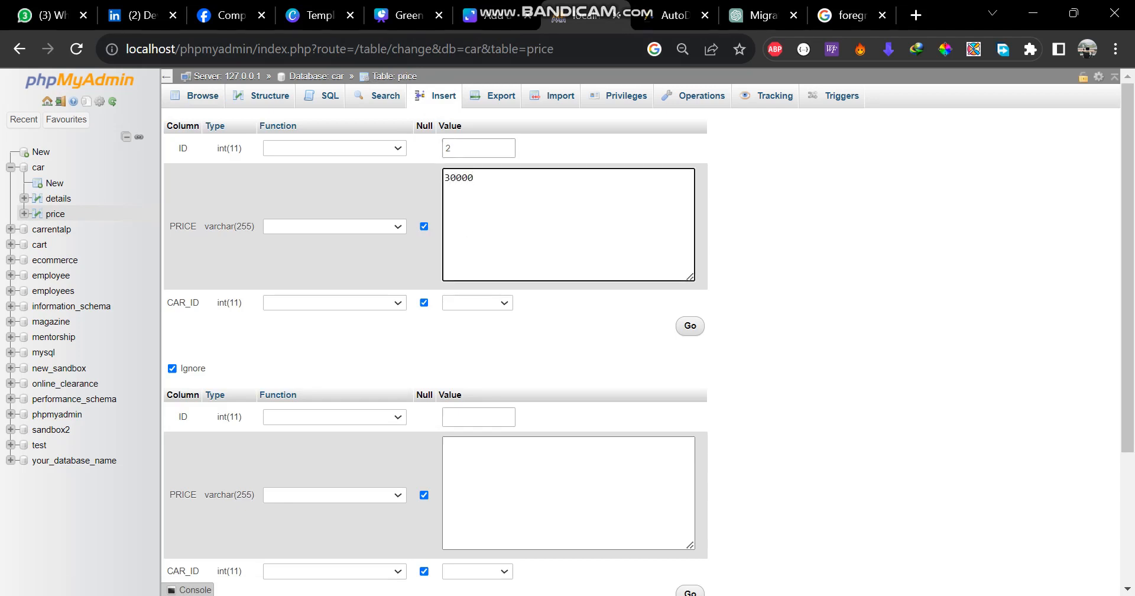
{"action": "left_click", "coordinate": [478, 303]}
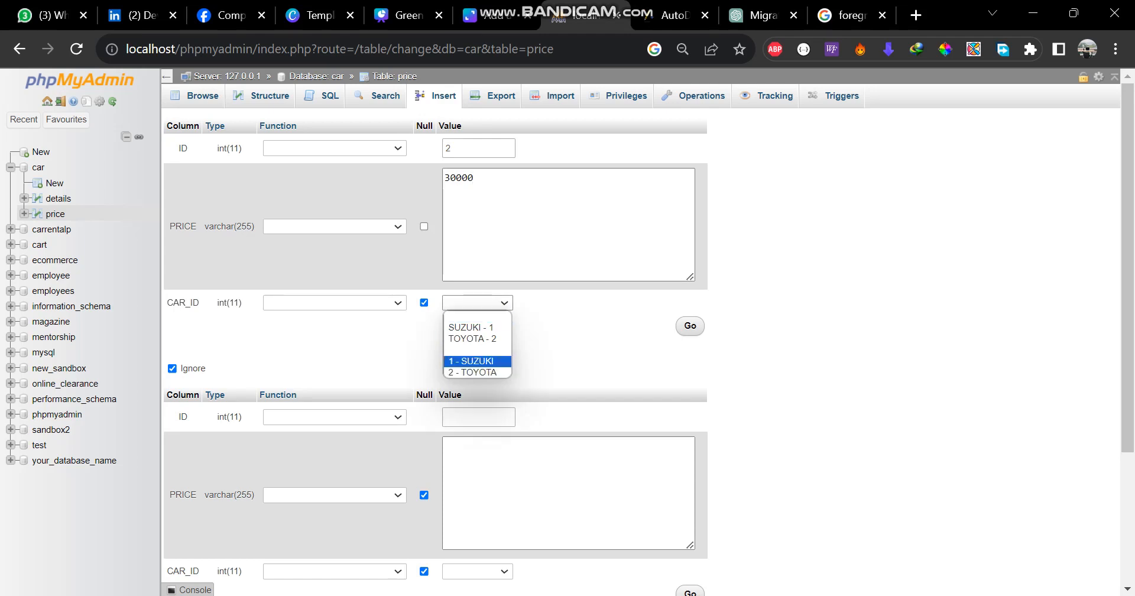
{"action": "key", "text": "Down"}
{"action": "key", "text": "Return"}
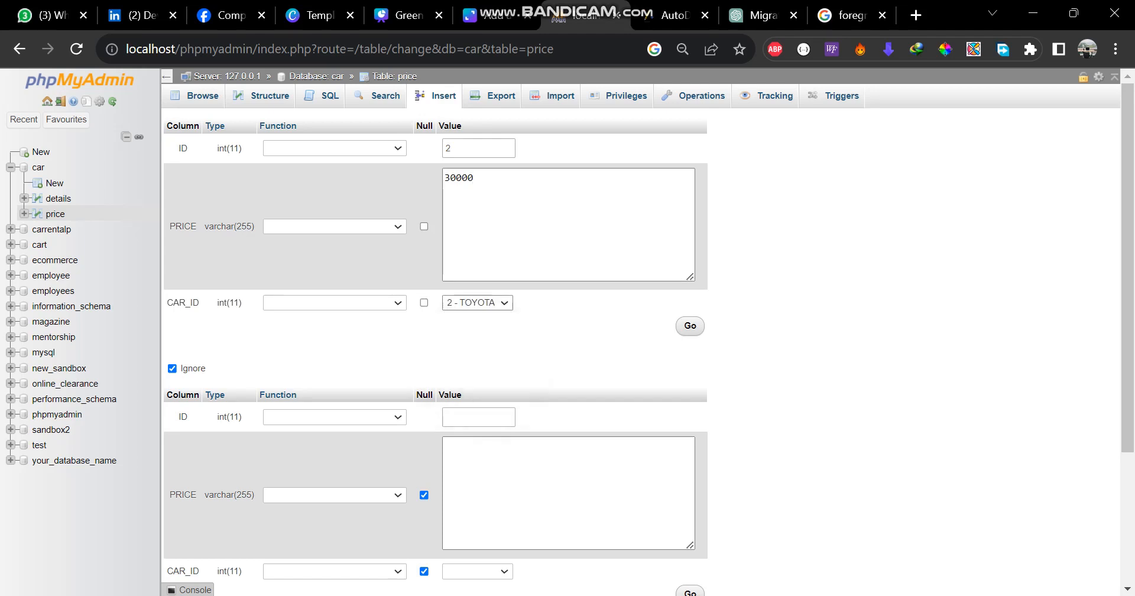
{"action": "left_click", "coordinate": [690, 326]}
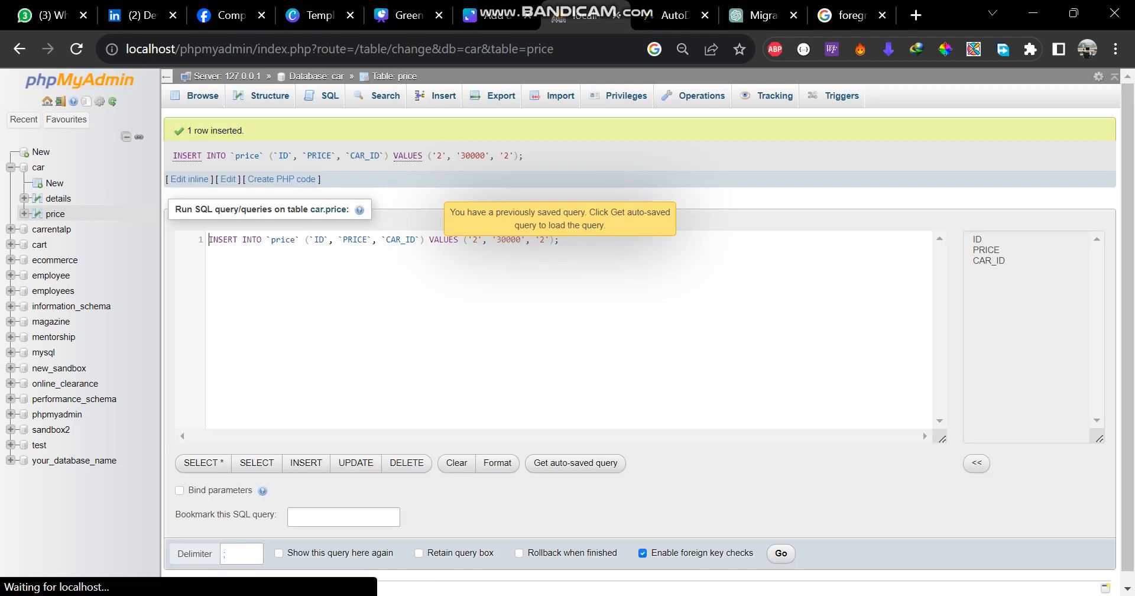
Step: Browse the price table and follow the CAR_ID link of the 30000 row to its details record
{"action": "left_click", "coordinate": [55, 214]}
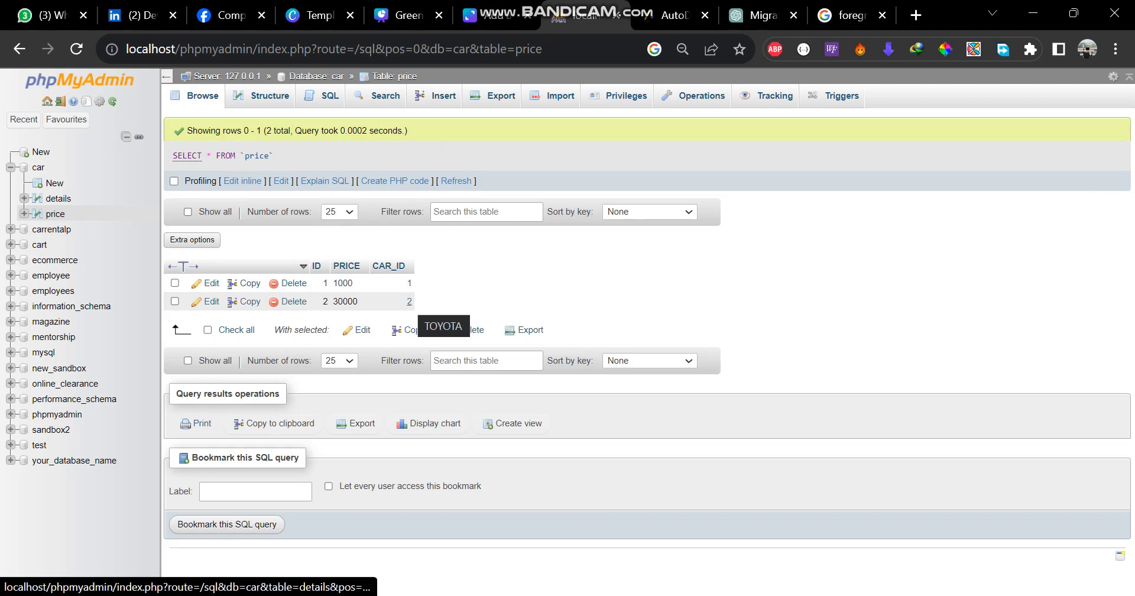
{"action": "left_click", "coordinate": [409, 301]}
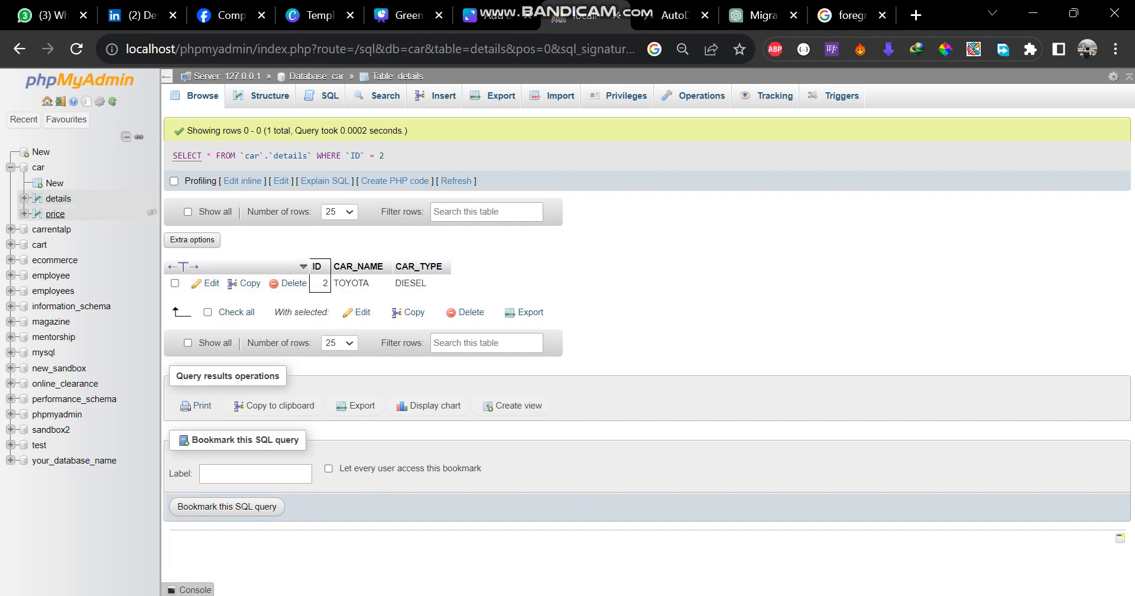
{"action": "left_click", "coordinate": [55, 214]}
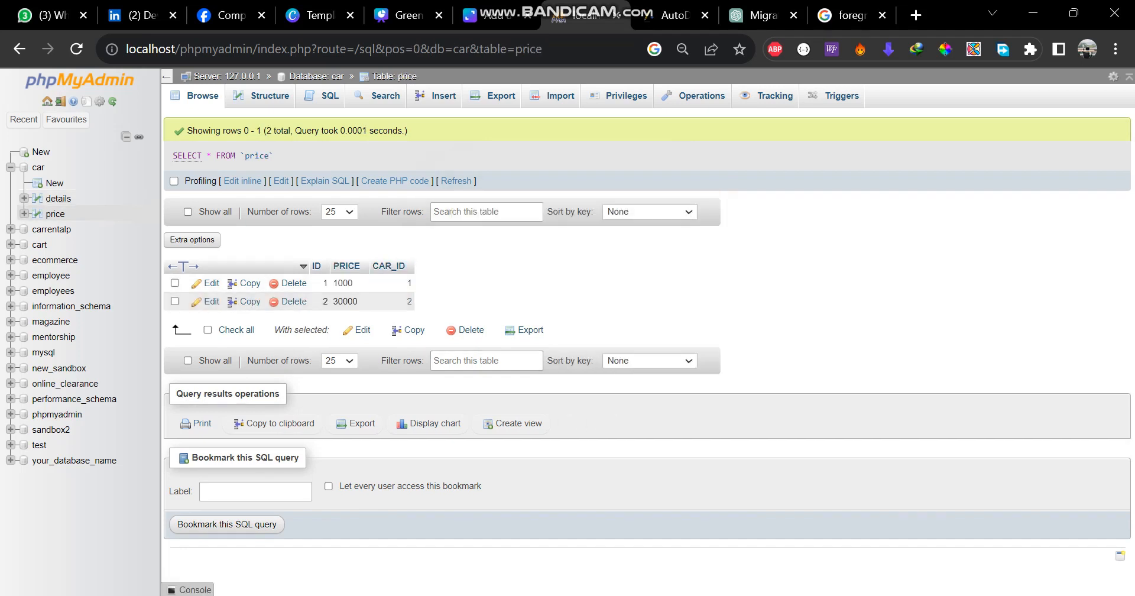
{"action": "left_click", "coordinate": [409, 302]}
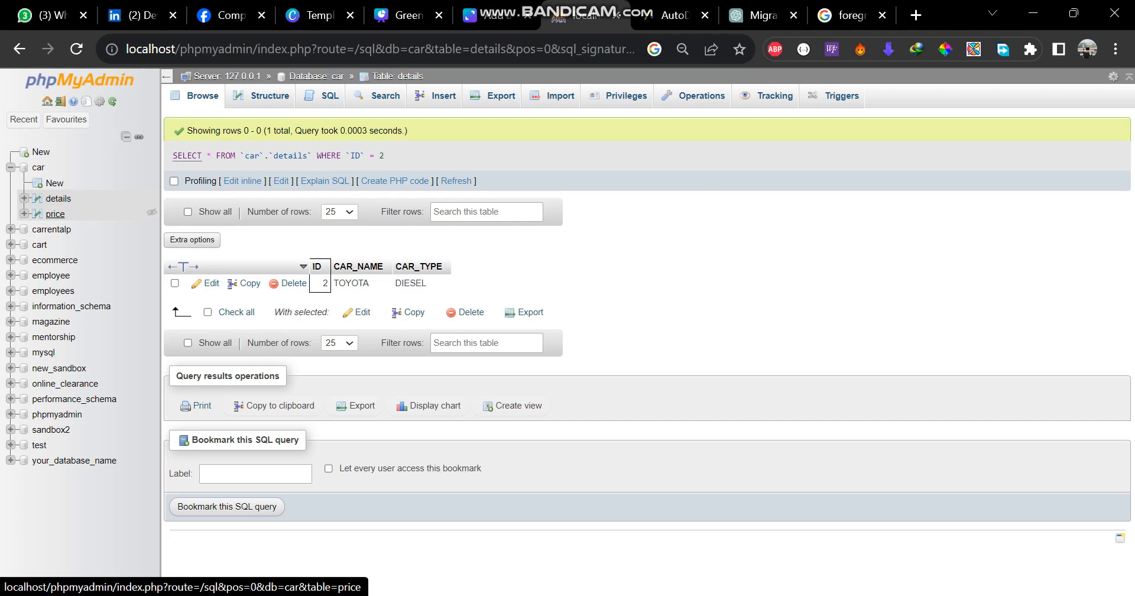
Step: Examine the price table's foreign key constraint in the relation view, and its columns and indexes in the table structure
{"action": "left_click", "coordinate": [55, 213]}
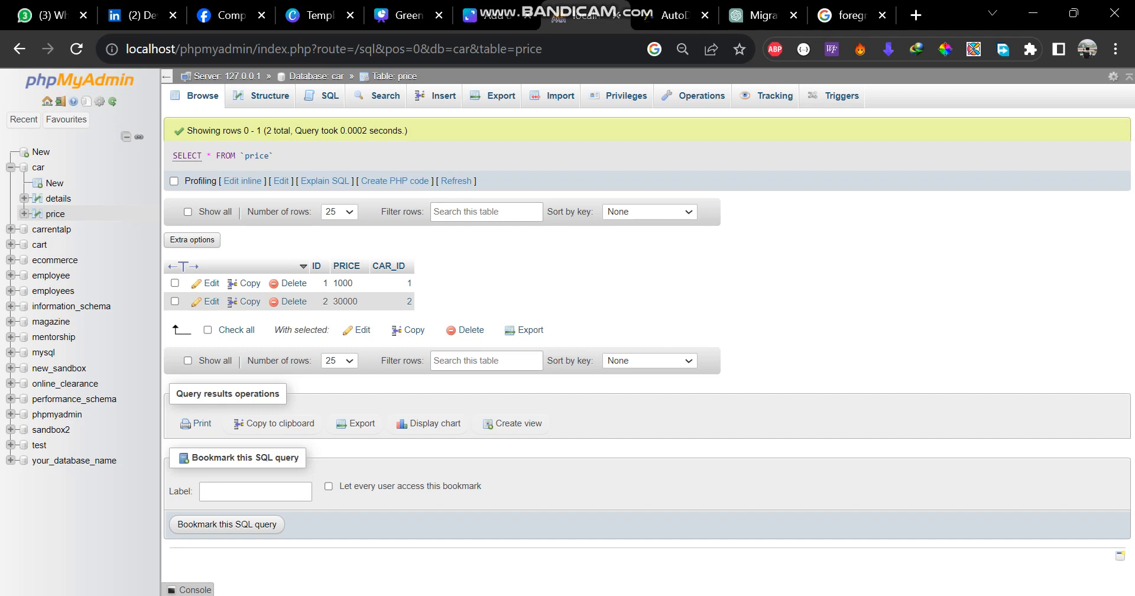
{"action": "left_click", "coordinate": [263, 95]}
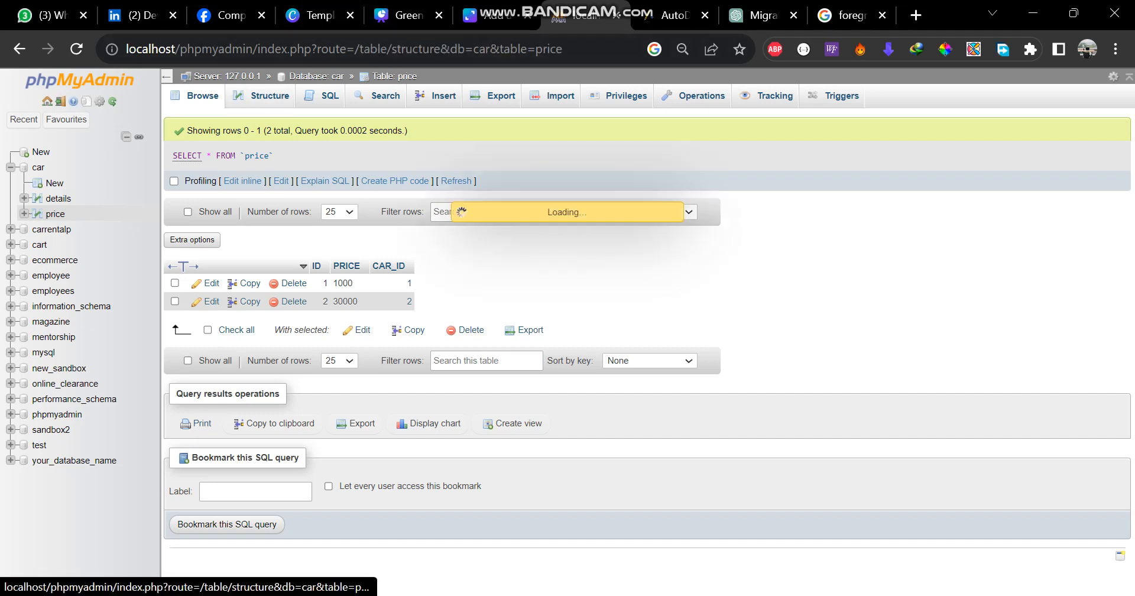
{"action": "left_click", "coordinate": [317, 122]}
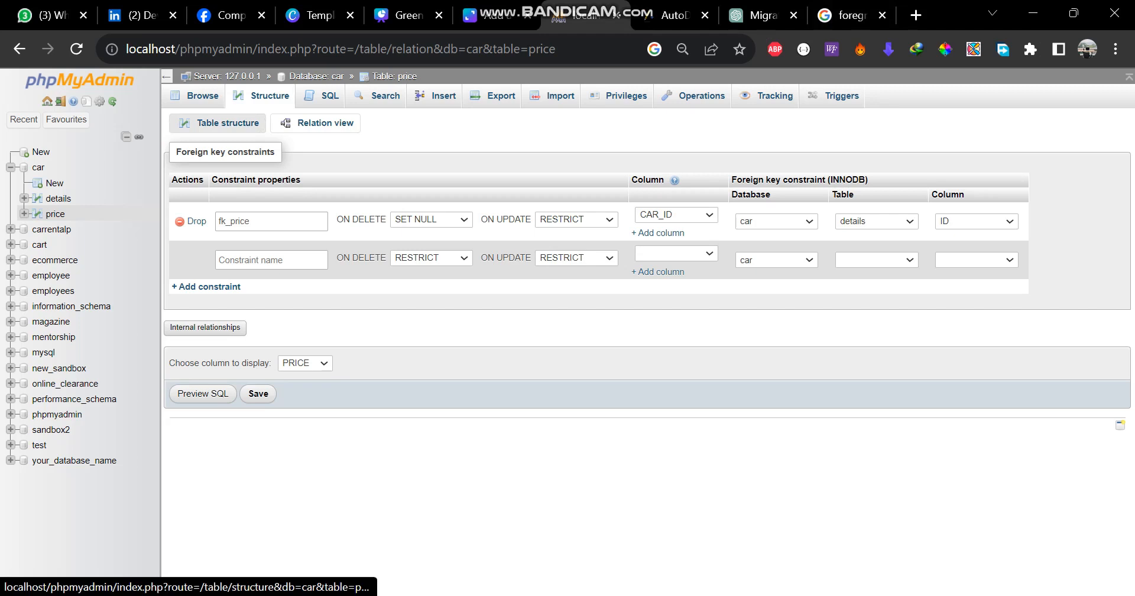
{"action": "left_click", "coordinate": [228, 122]}
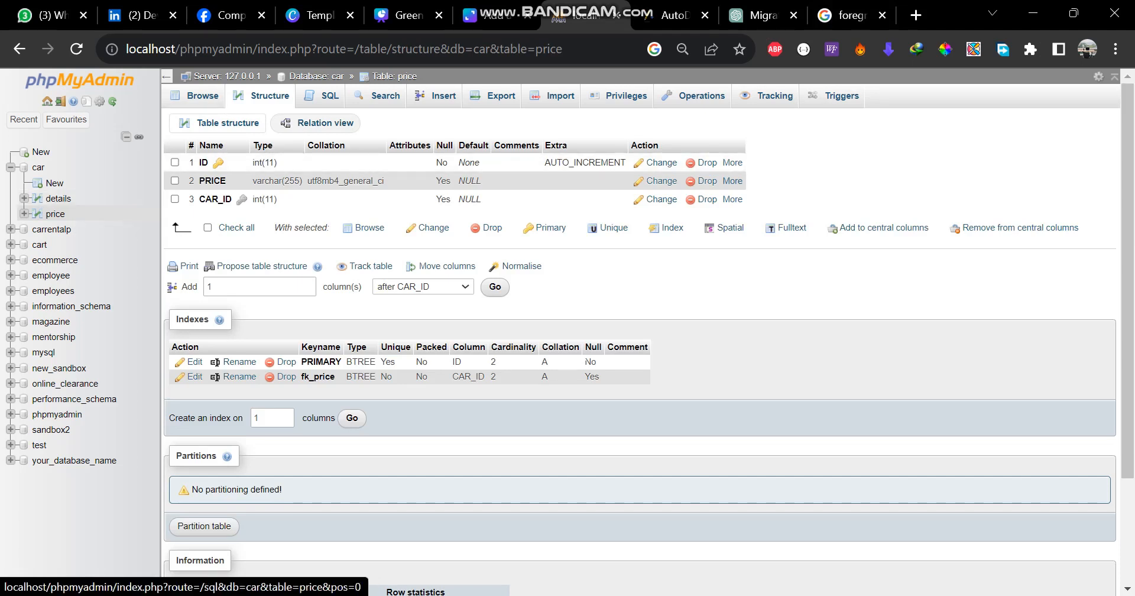
Step: Compare the rows of the price and details tables, and trace the second price row's CAR_ID to its details record
{"action": "left_click", "coordinate": [202, 95]}
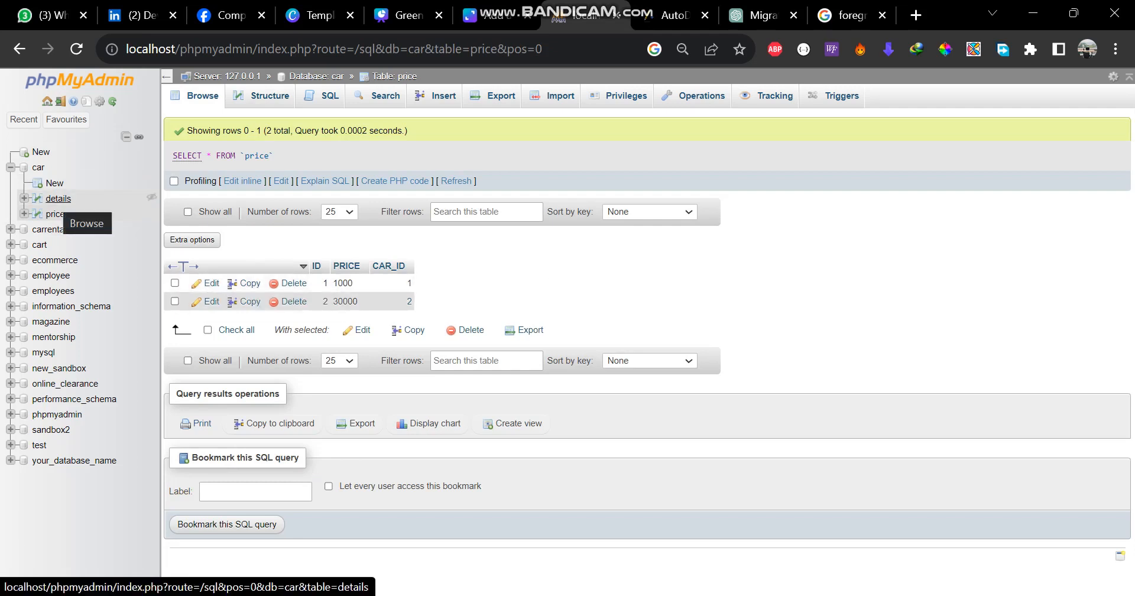
{"action": "left_click", "coordinate": [58, 198]}
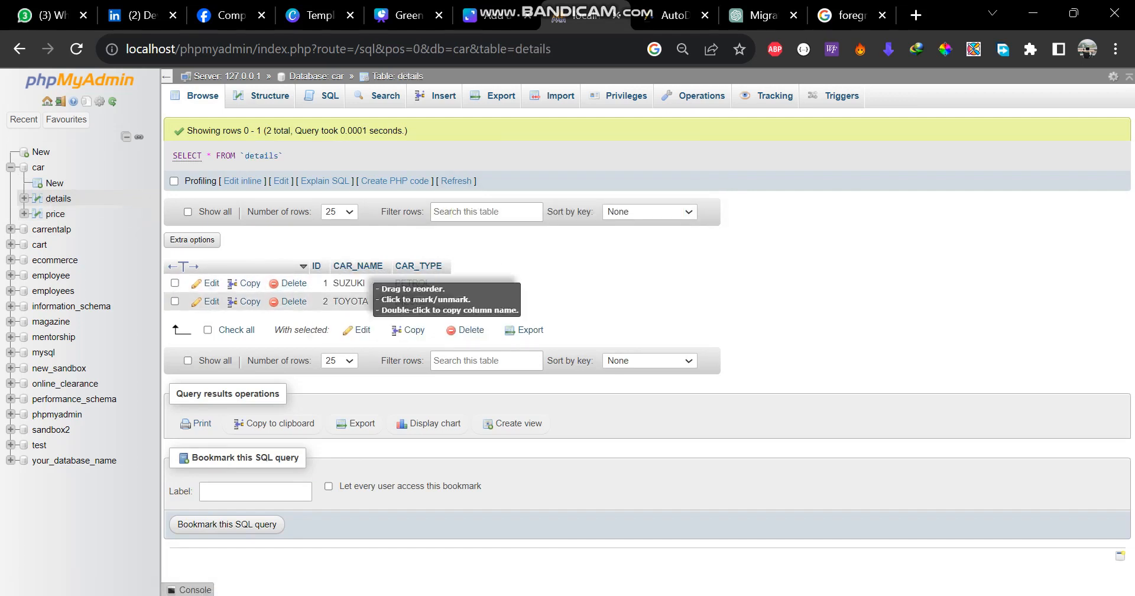
{"action": "left_click", "coordinate": [55, 213]}
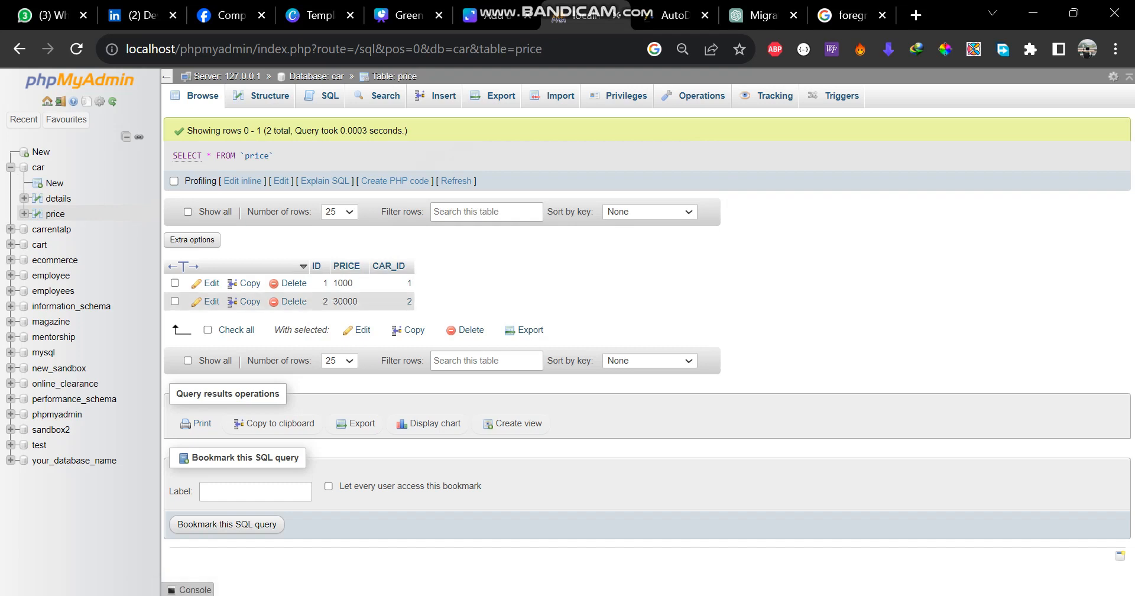
{"action": "left_click", "coordinate": [409, 300]}
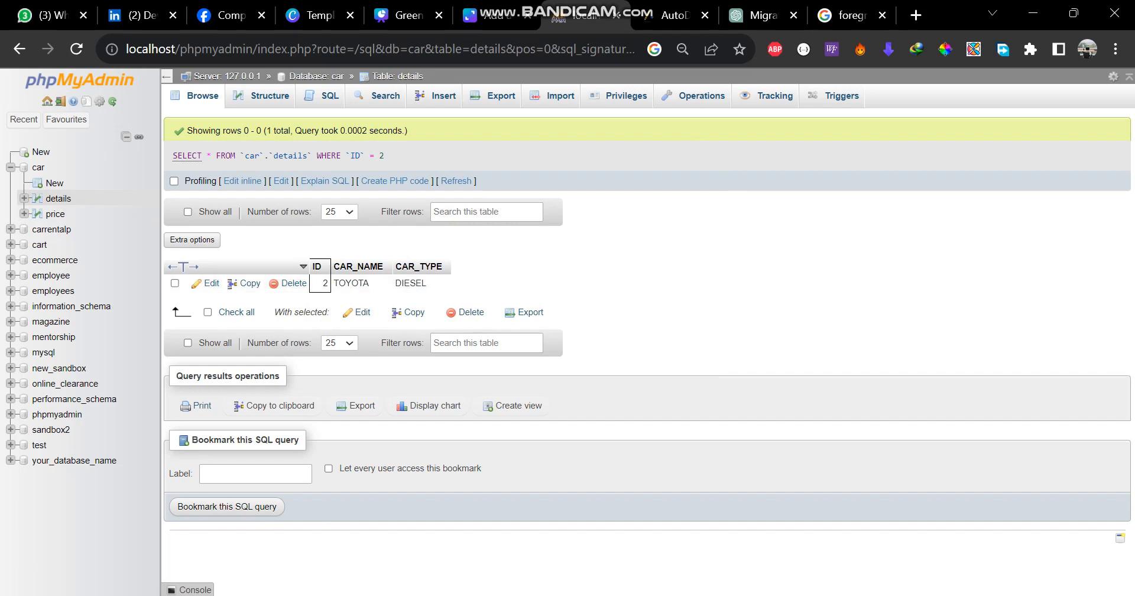
{"action": "mouse_move", "coordinate": [840, 595]}
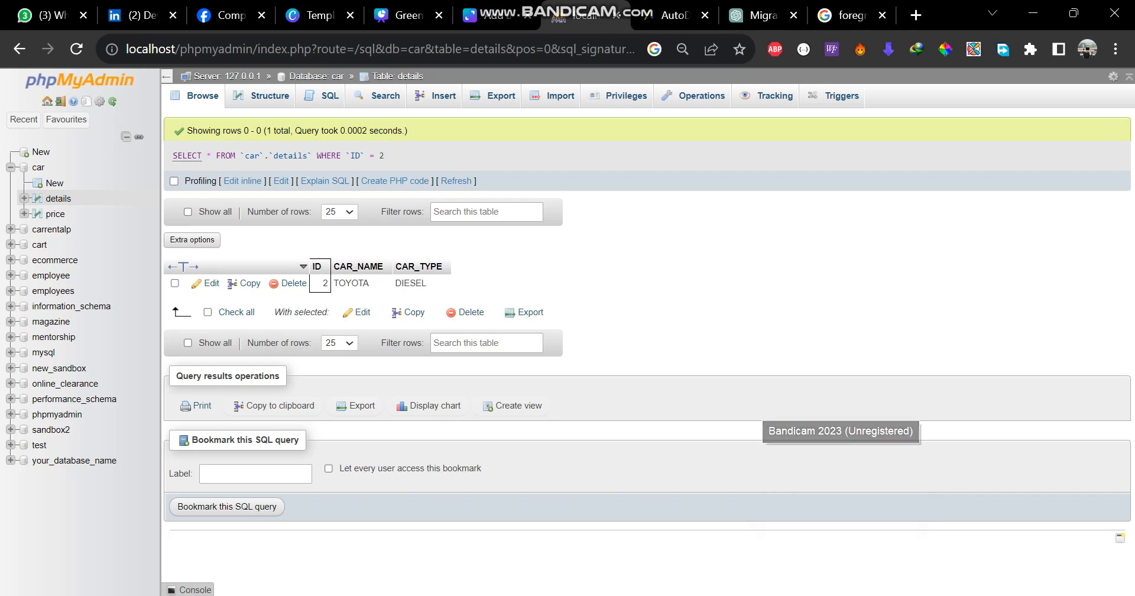